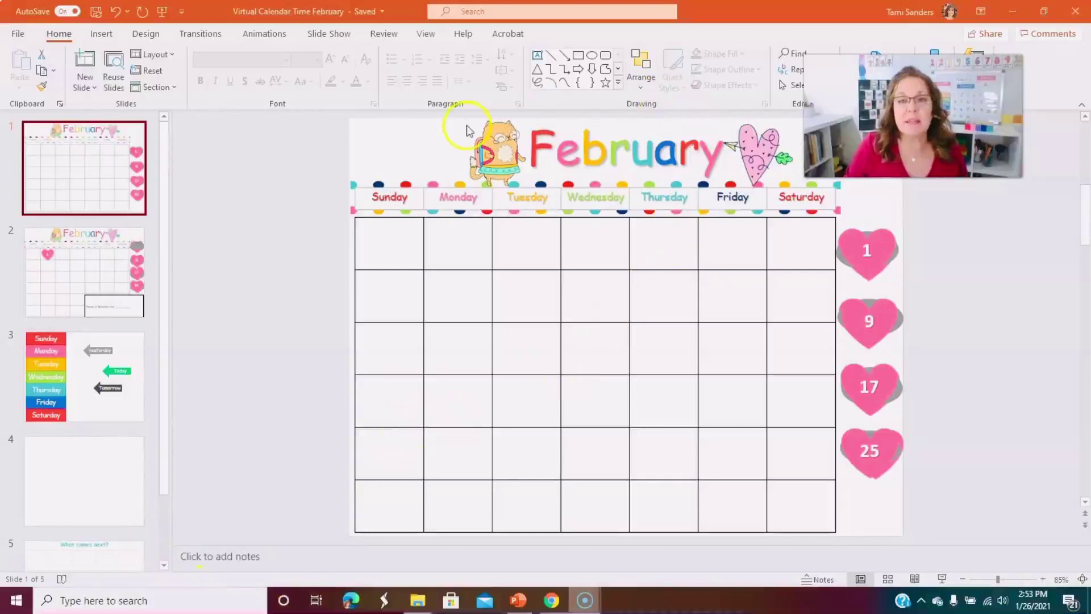
# Drag the pink 1 heart into the first Monday square, then switch to calendar slide 2.
pyautogui.click(864, 245)
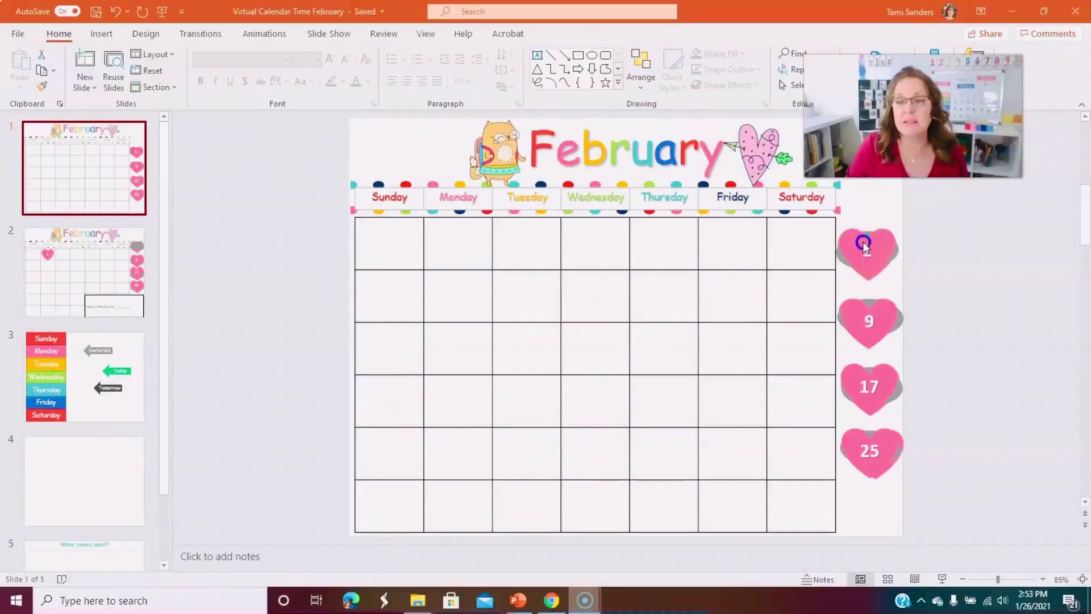
pyautogui.moveTo(854, 239)
pyautogui.mouseDown()
pyautogui.moveTo(404, 275)
pyautogui.moveTo(862, 250)
pyautogui.moveTo(419, 270)
pyautogui.moveTo(754, 178)
pyautogui.moveTo(851, 251)
pyautogui.mouseUp()
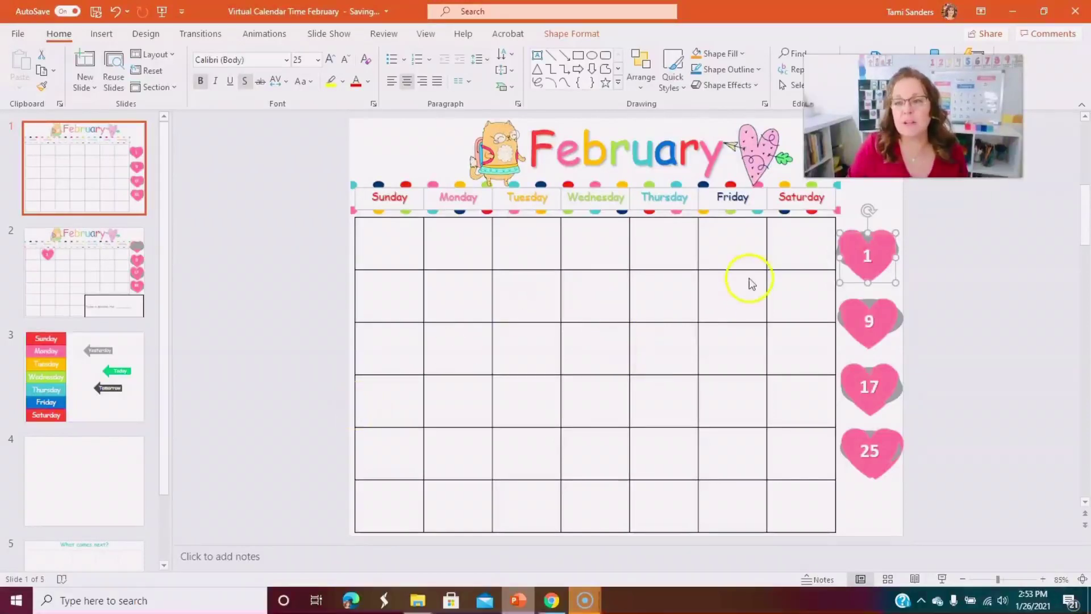
pyautogui.moveTo(849, 243); pyautogui.dragTo(436, 226)
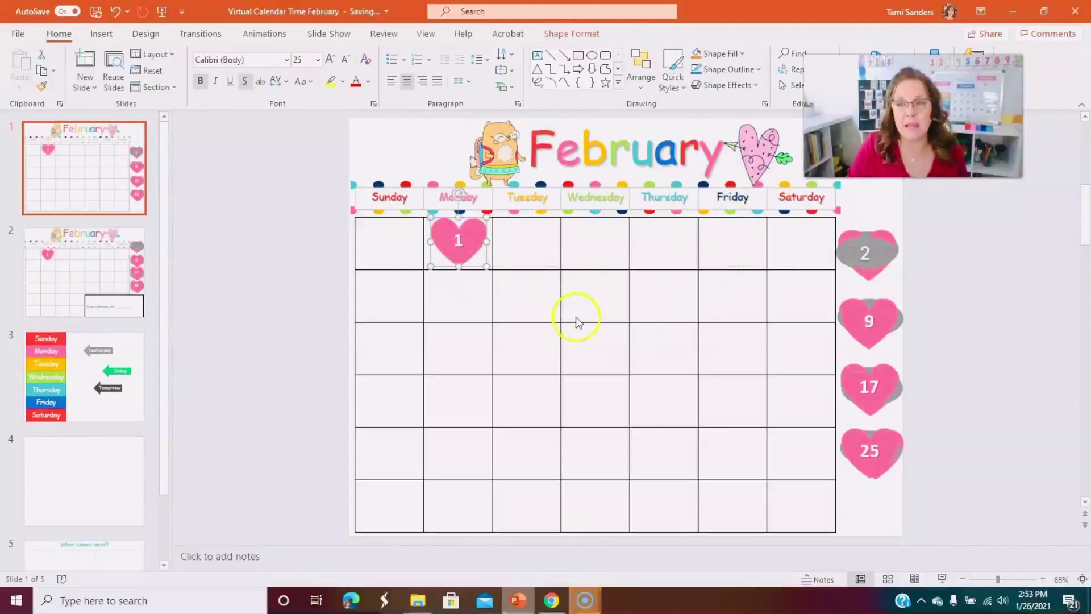
pyautogui.click(864, 244)
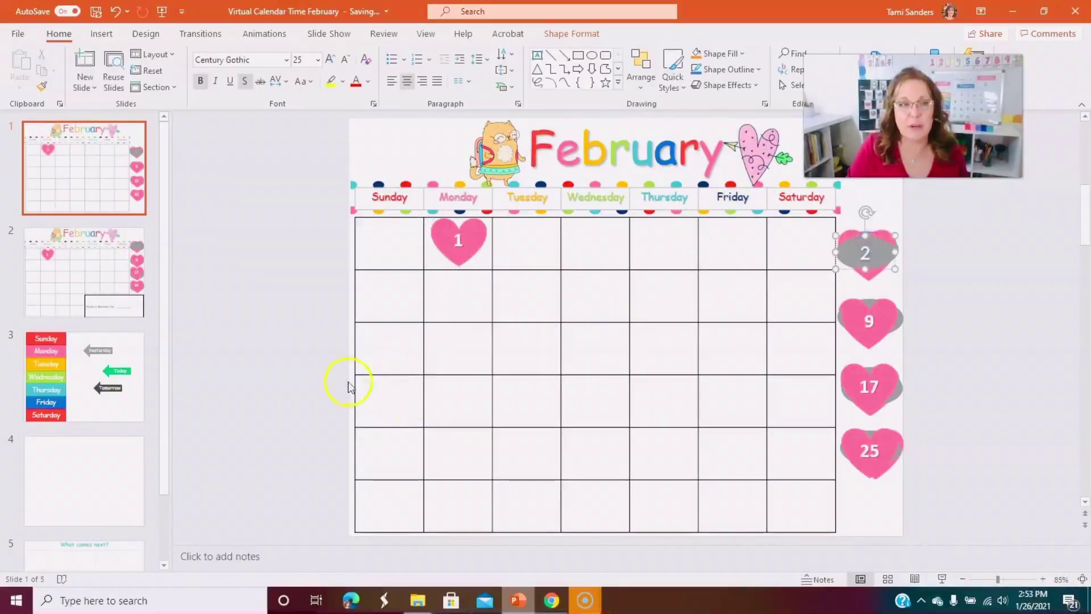
pyautogui.click(21, 273)
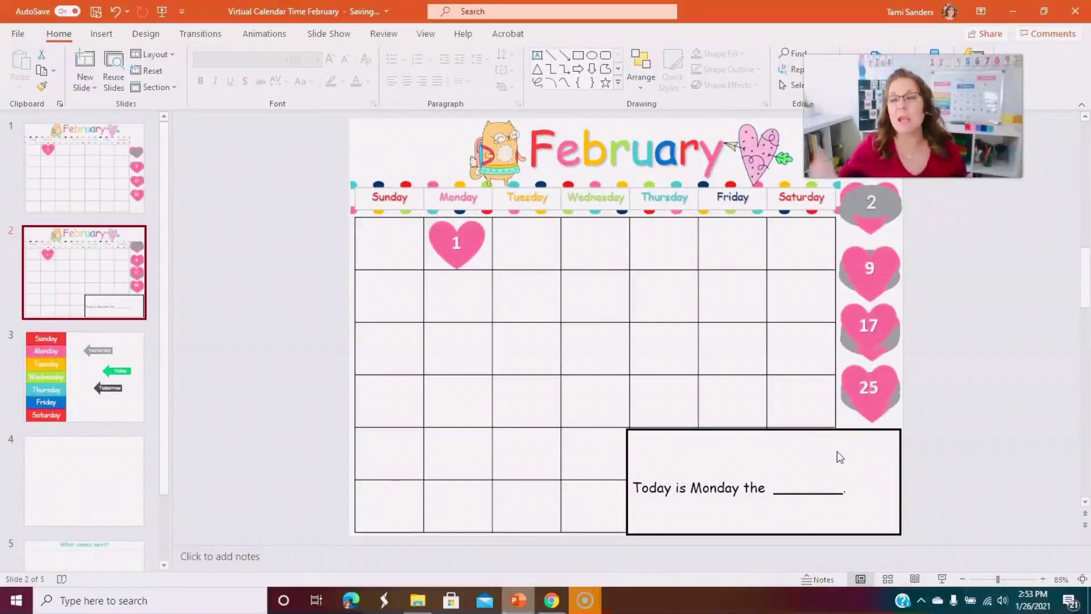
# Duplicate the Monday 1 heart and place the copy on the 'Today is Monday the ____' blank.
pyautogui.click(456, 239)
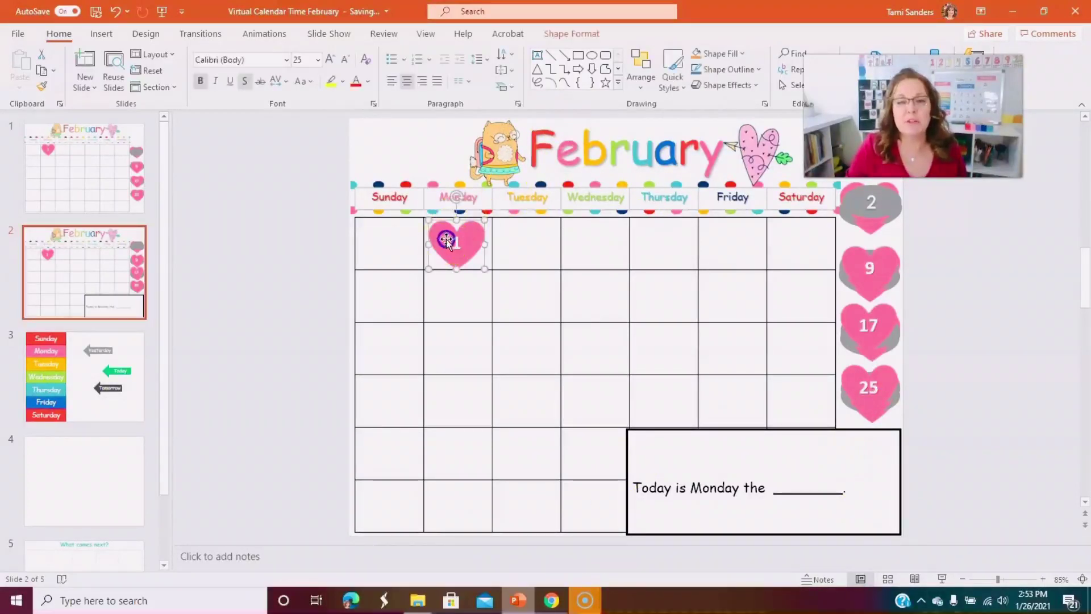
pyautogui.click(44, 71)
pyautogui.click(19, 62)
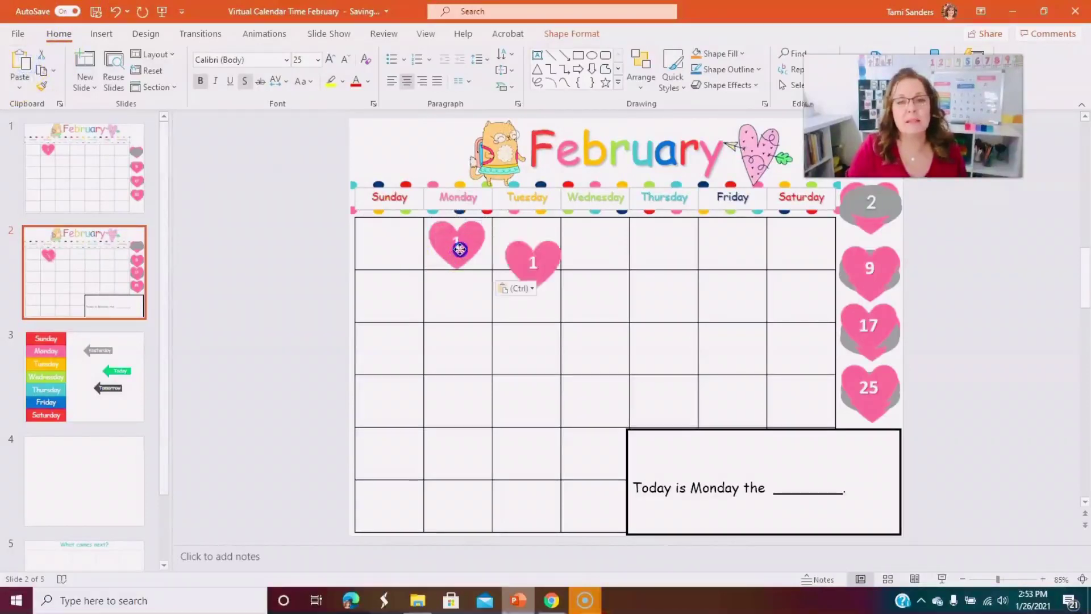
pyautogui.moveTo(516, 253); pyautogui.dragTo(784, 465)
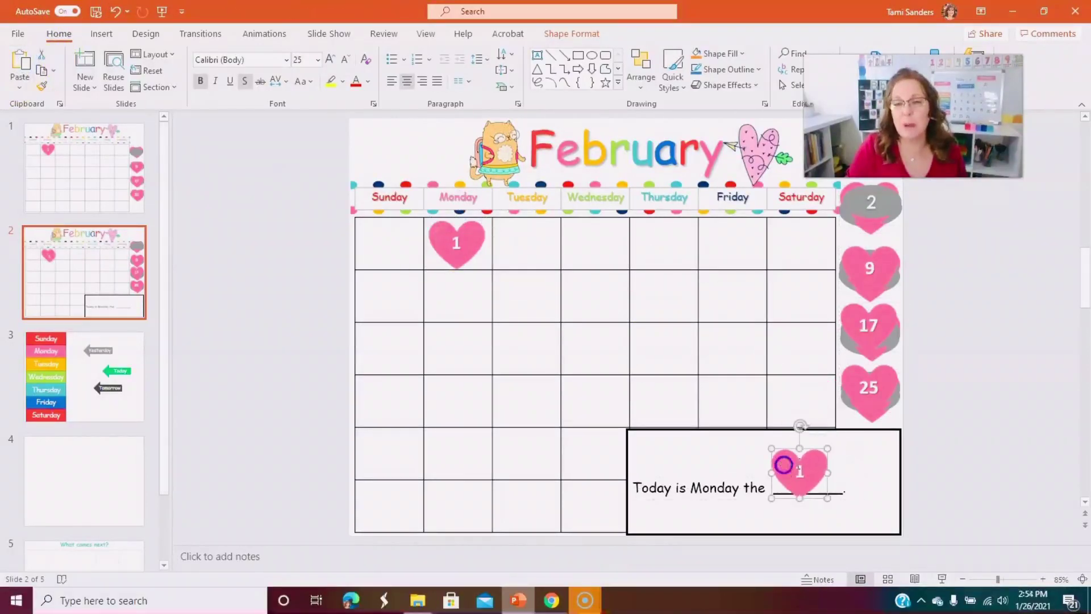
# Enlarge the copied heart by raising its height and width three steps each.
pyautogui.click(574, 34)
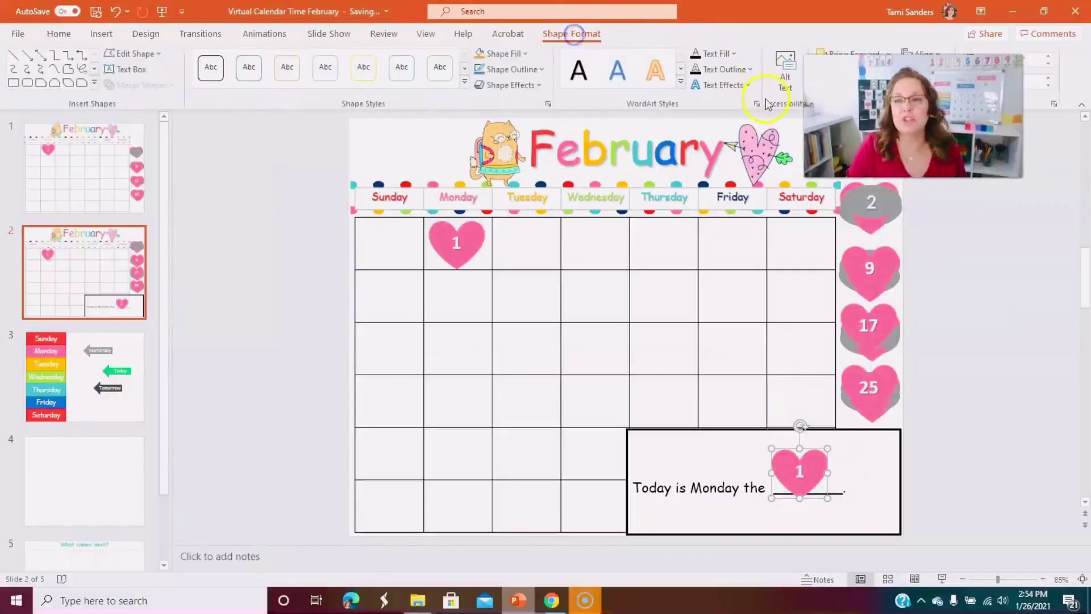
pyautogui.click(1049, 57)
pyautogui.click(1049, 57)
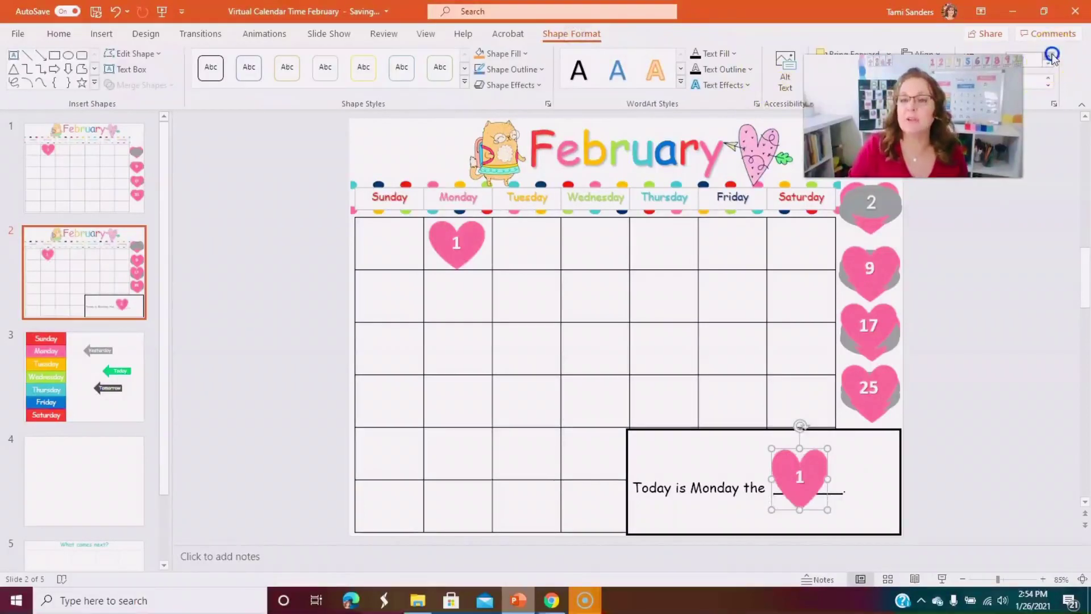
pyautogui.click(1048, 57)
pyautogui.click(1047, 75)
pyautogui.click(1046, 75)
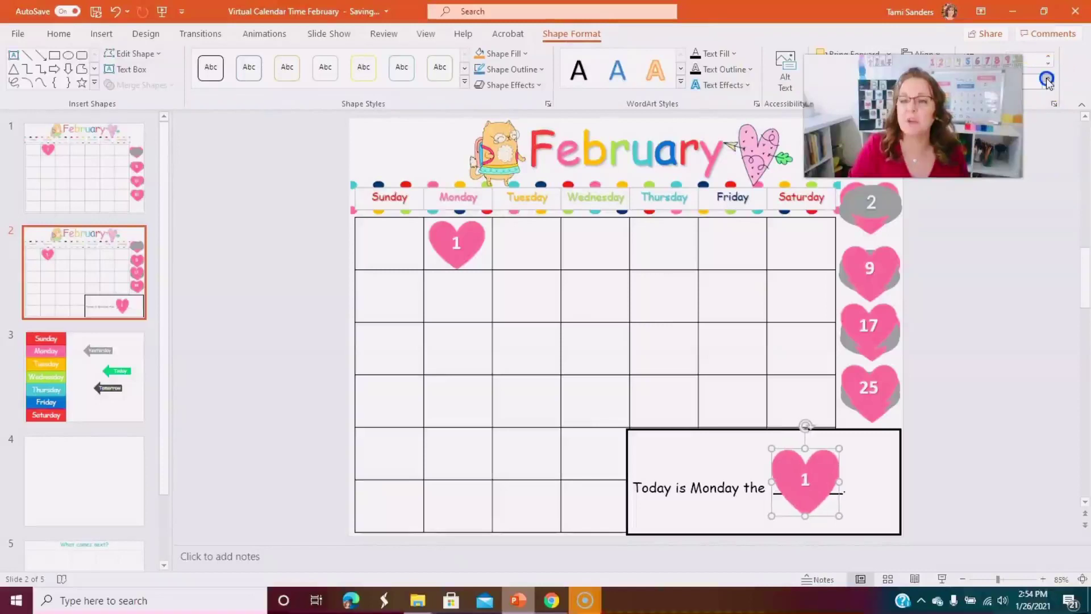
pyautogui.click(1047, 75)
pyautogui.click(1046, 75)
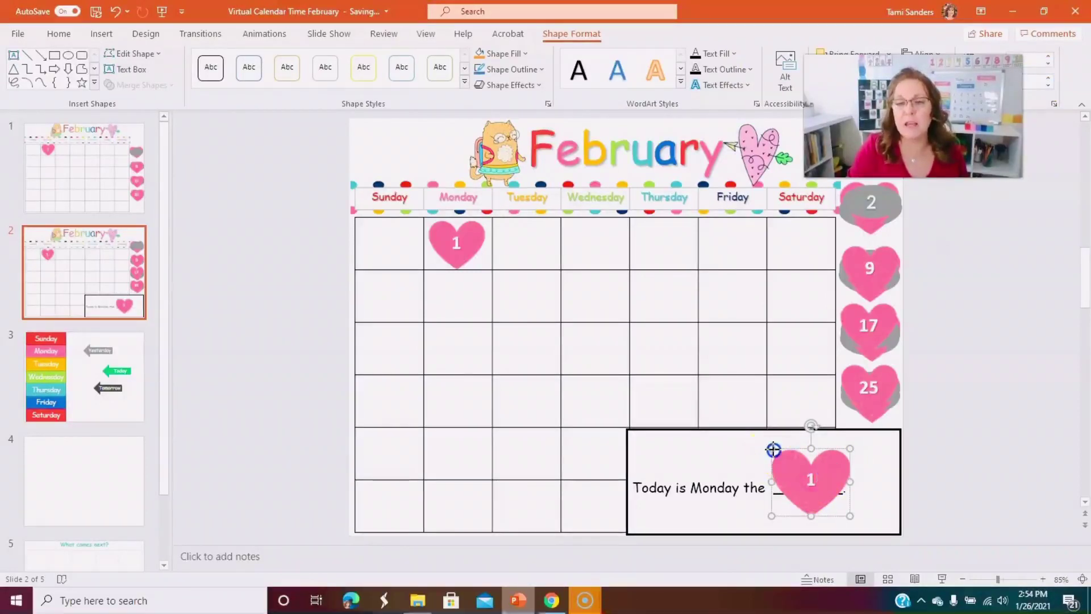
# Set the large heart's number to 60 point, then go to the days-of-week slide.
pyautogui.click(64, 36)
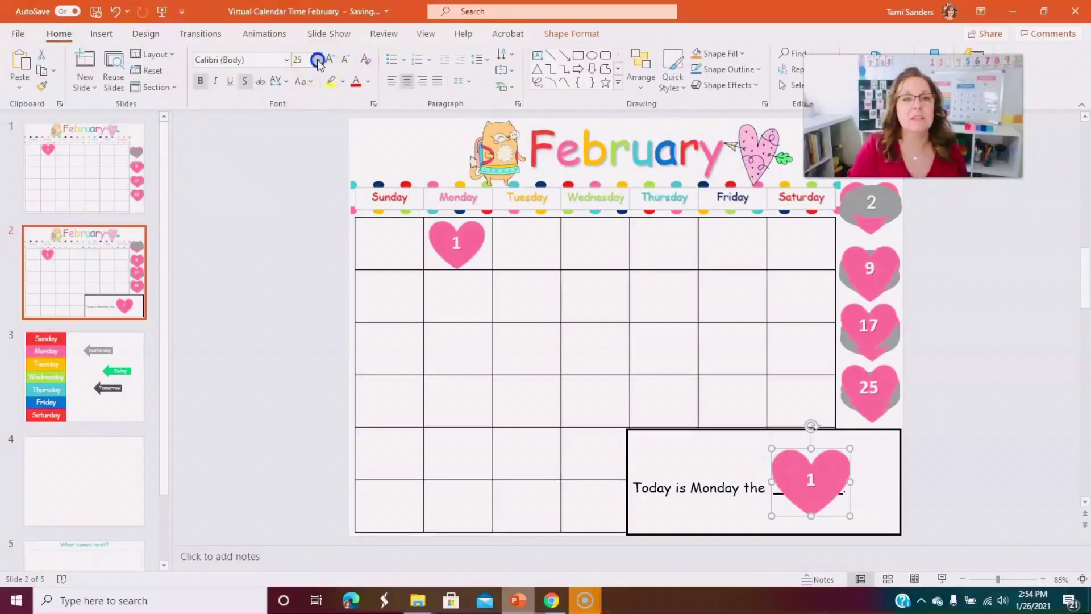
pyautogui.click(317, 59)
pyautogui.click(317, 59)
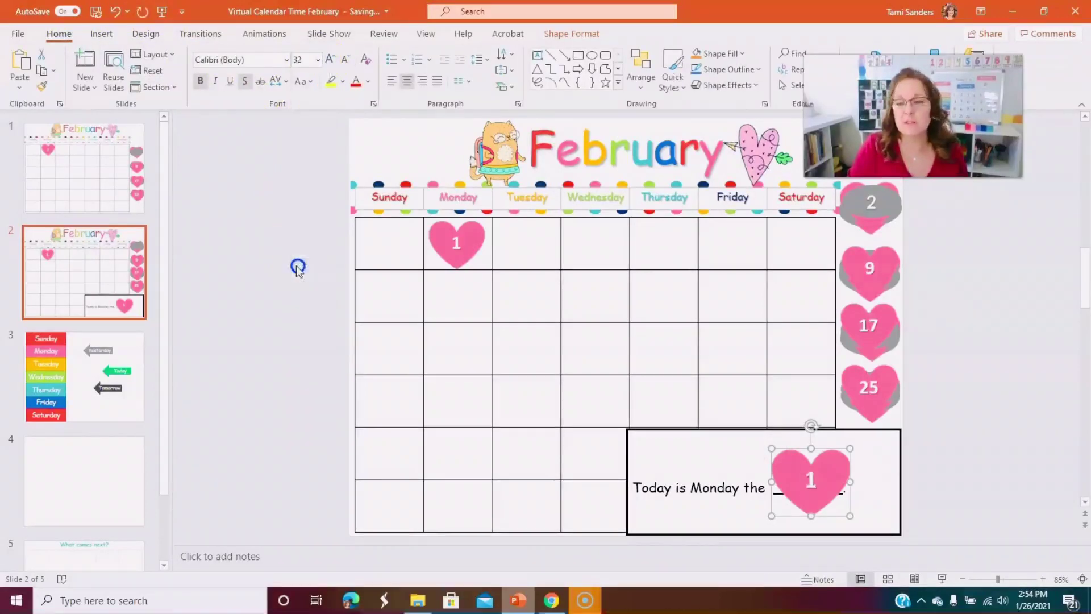
pyautogui.click(317, 60)
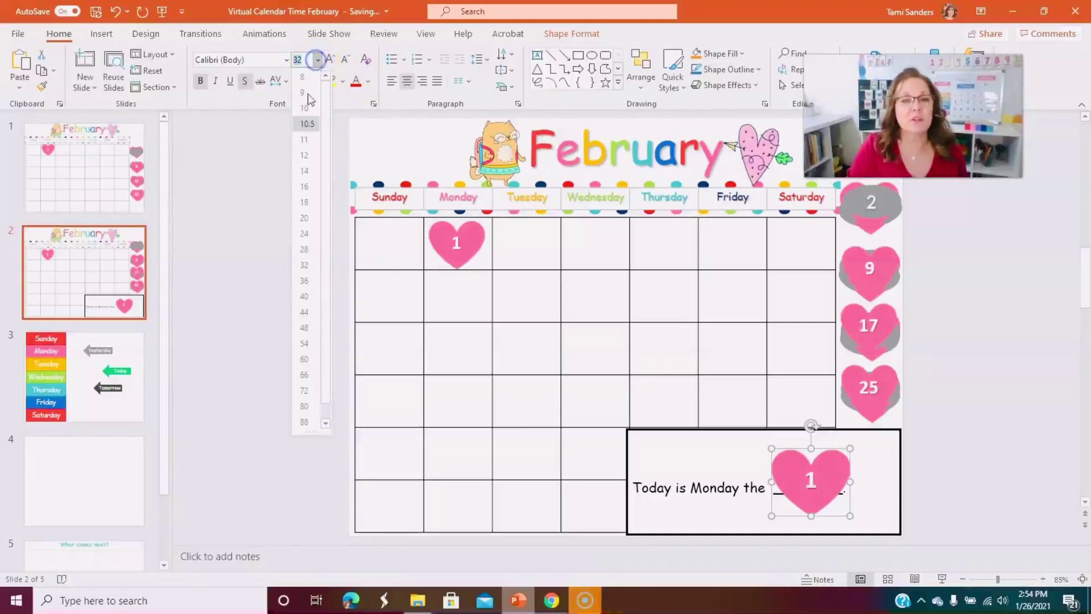
pyautogui.click(305, 361)
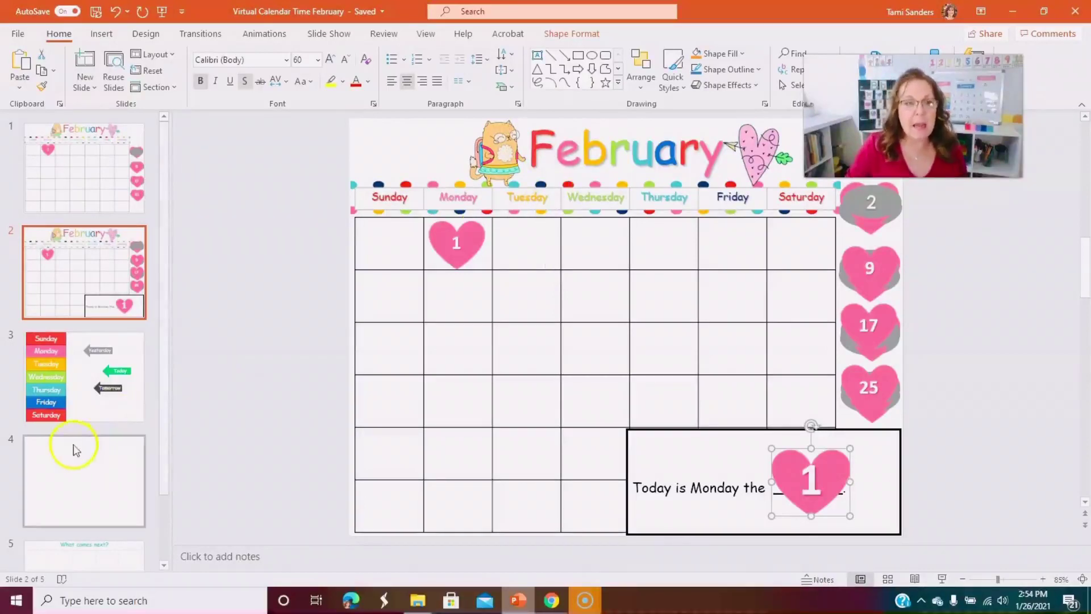
pyautogui.click(85, 376)
# Move the days-of-week slide to first place and shift the Yesterday and Tomorrow arrows right.
pyautogui.click(90, 360)
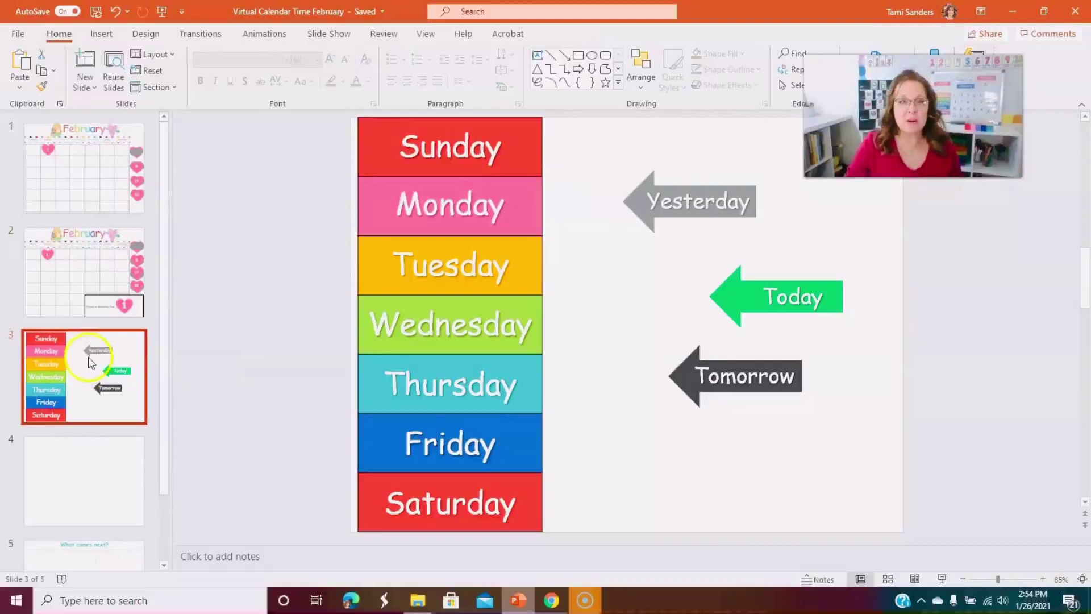
pyautogui.moveTo(88, 368); pyautogui.dragTo(91, 148)
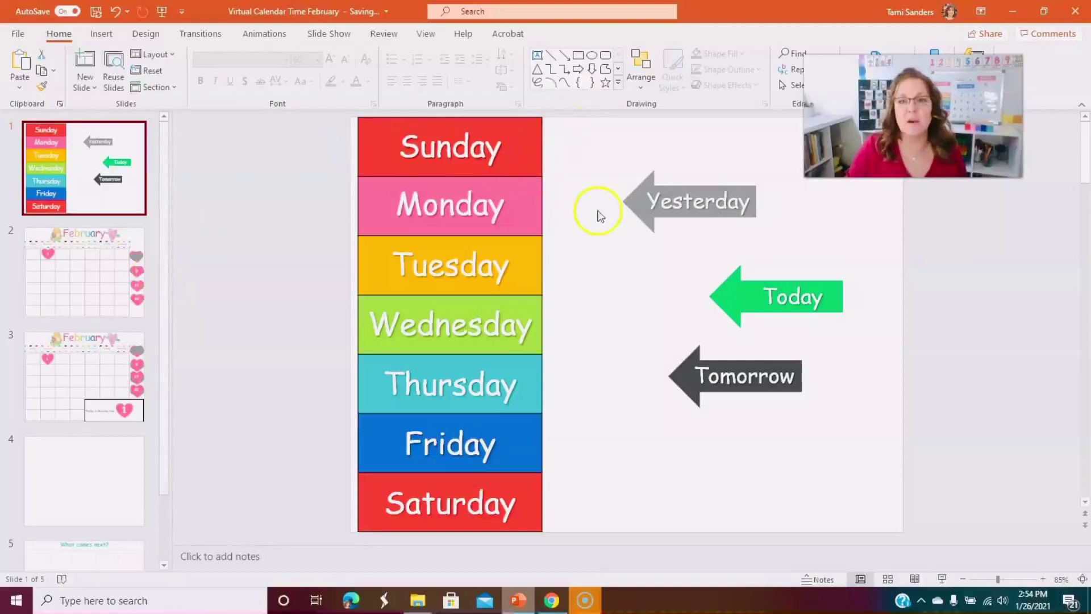
pyautogui.click(635, 183)
pyautogui.moveTo(636, 174); pyautogui.dragTo(704, 199)
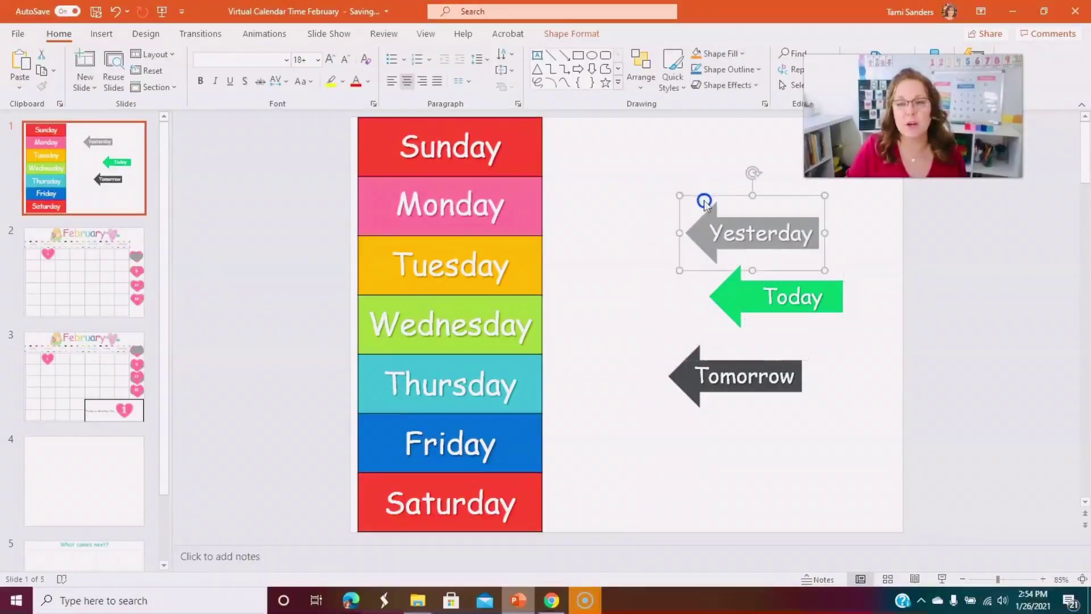
pyautogui.click(689, 354)
pyautogui.moveTo(693, 341); pyautogui.dragTo(740, 340)
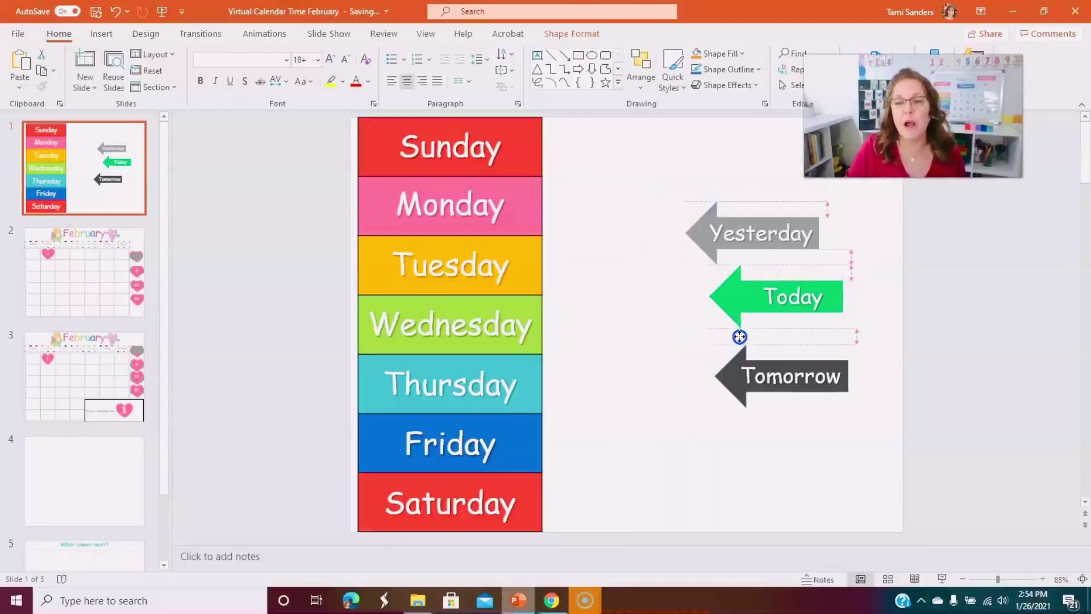
# Align the Yesterday and Tomorrow arrows directly above and below the Today arrow.
pyautogui.click(756, 207)
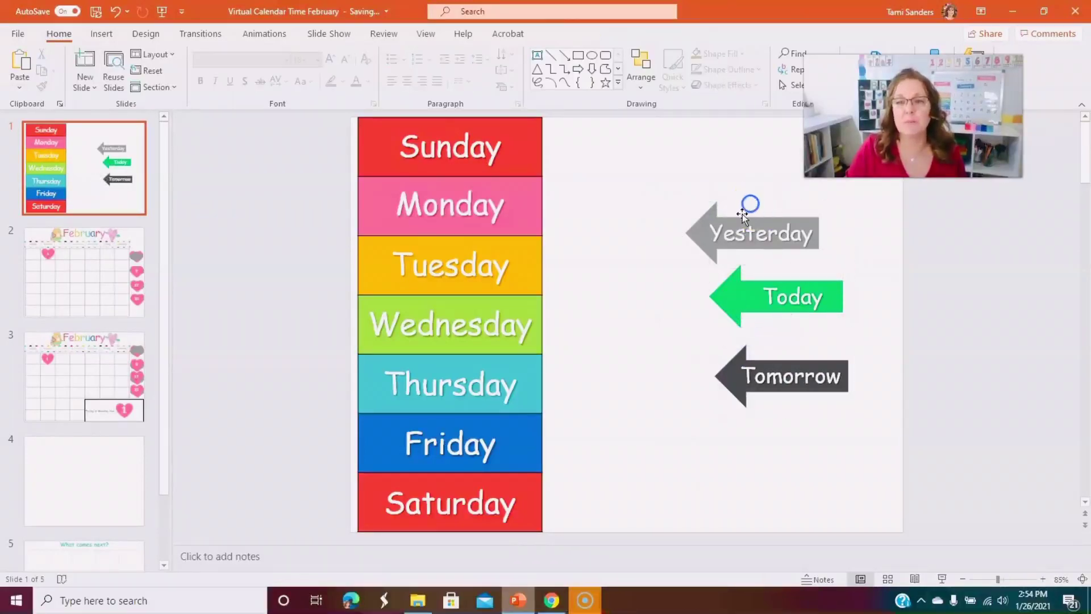
pyautogui.click(742, 214)
pyautogui.moveTo(741, 195); pyautogui.dragTo(764, 193)
pyautogui.click(738, 376)
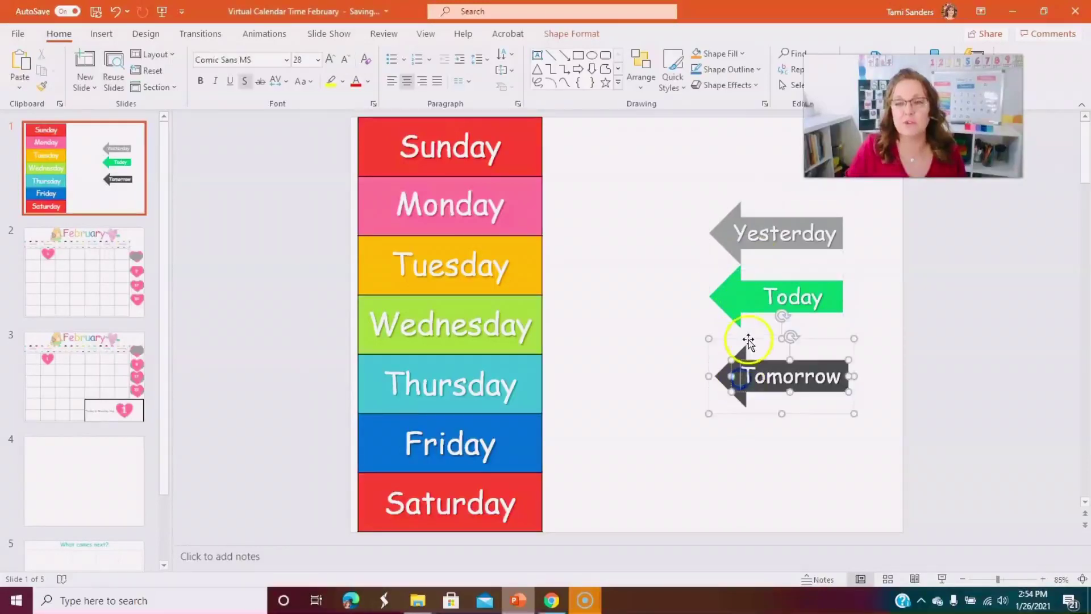
pyautogui.moveTo(748, 340); pyautogui.dragTo(745, 328)
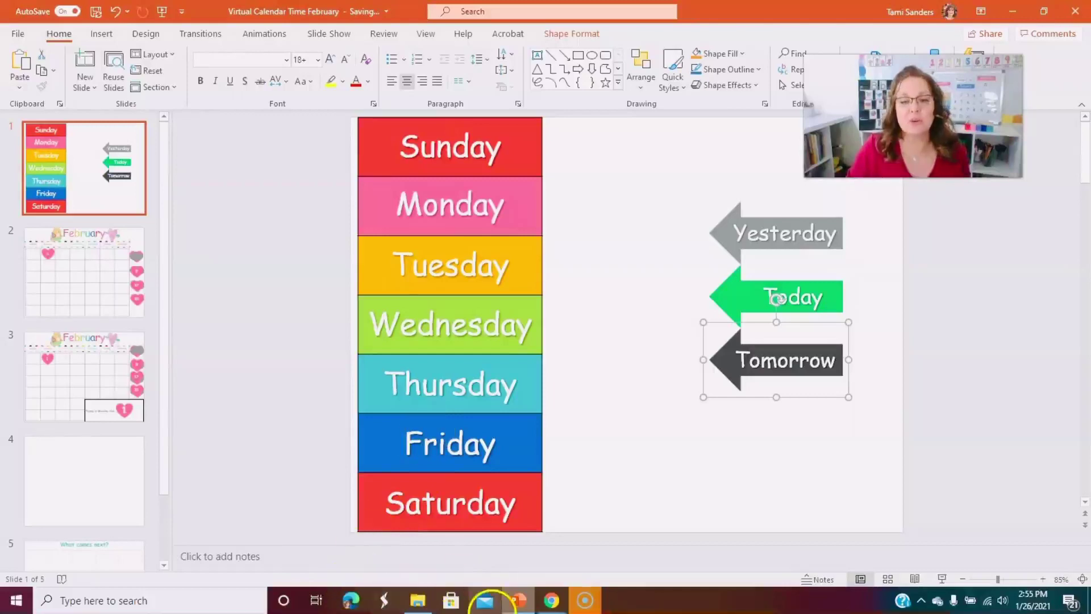
# Download 03 Days of the Week.wma from the OneDrive folder.
pyautogui.click(546, 601)
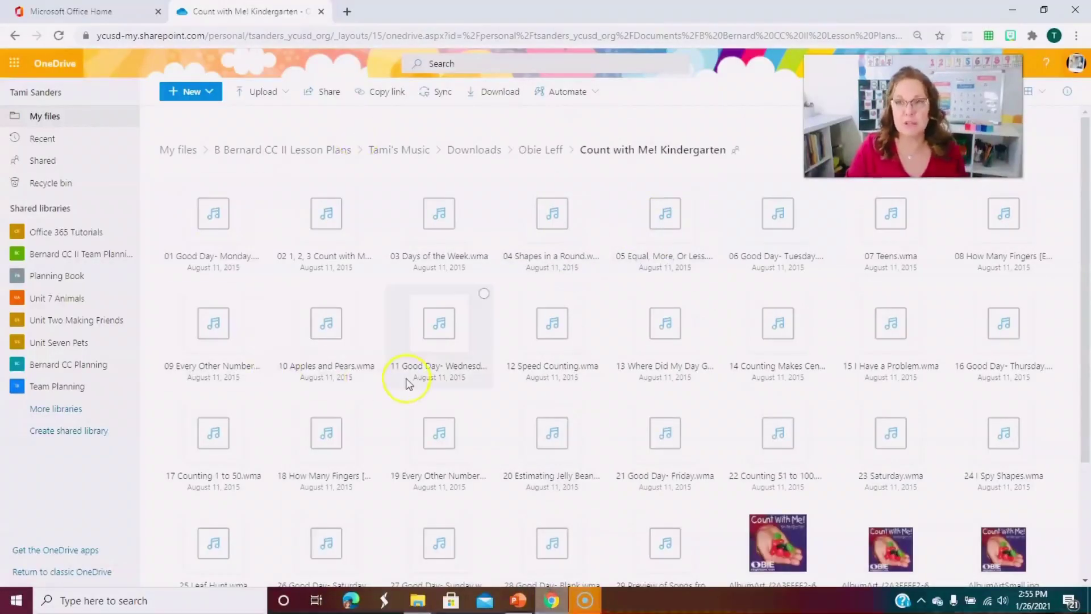
pyautogui.moveTo(407, 383)
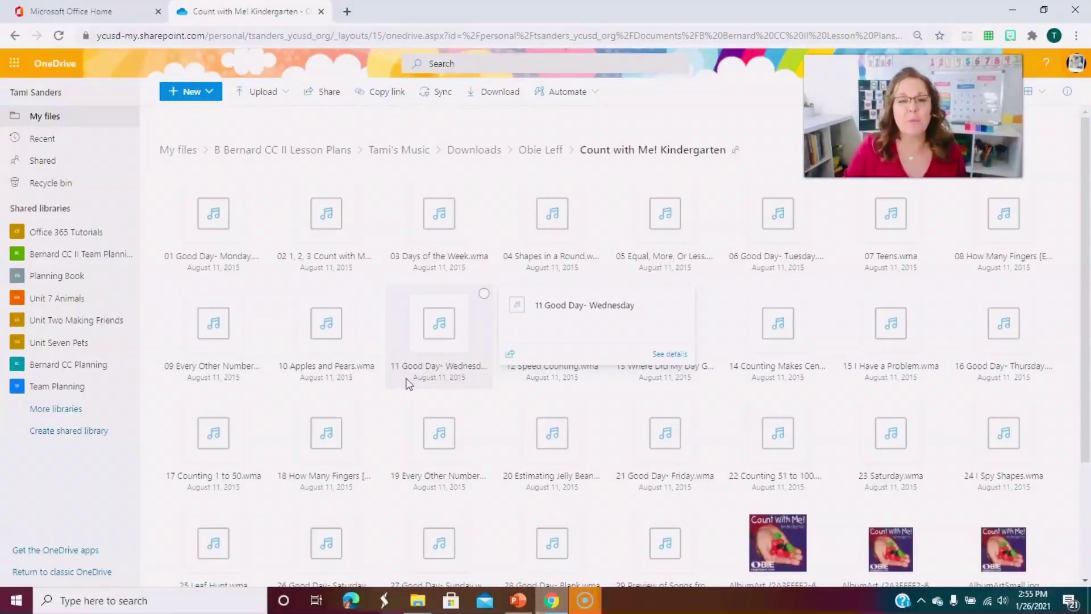
pyautogui.click(439, 212)
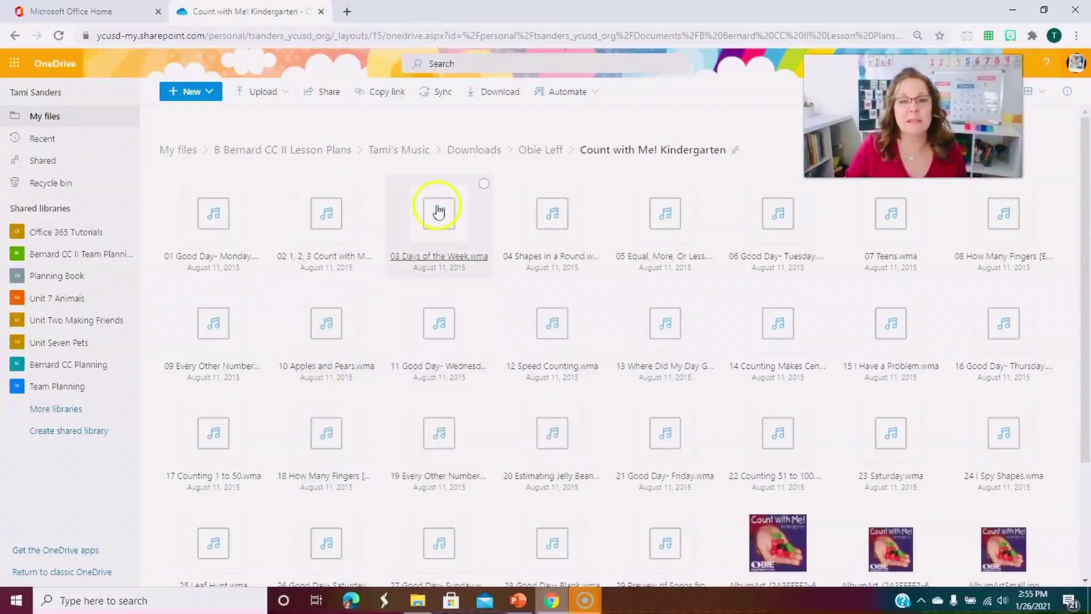
pyautogui.click(484, 183)
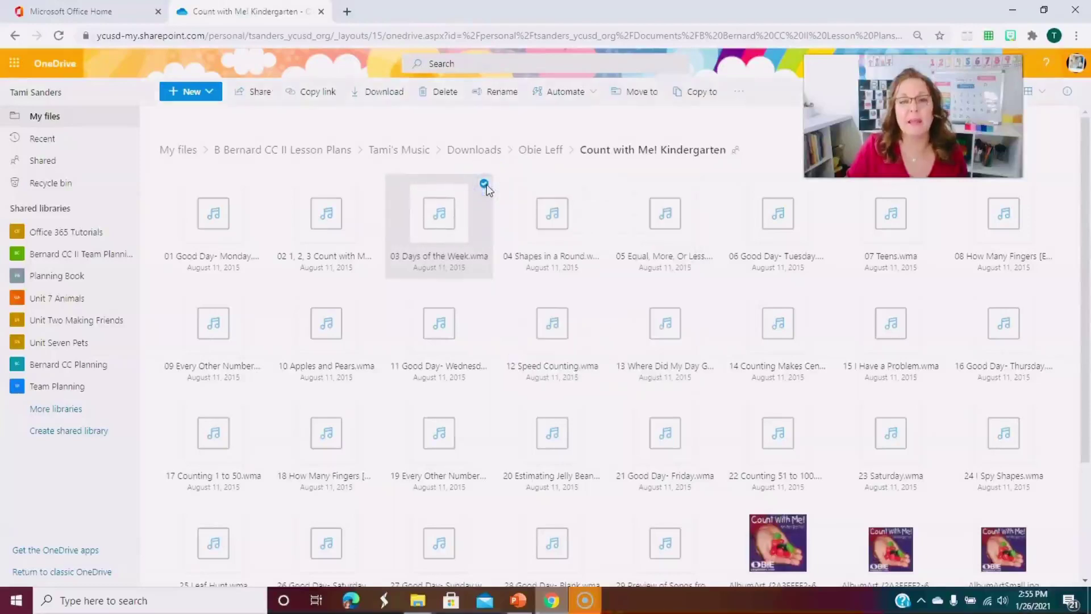
pyautogui.click(375, 92)
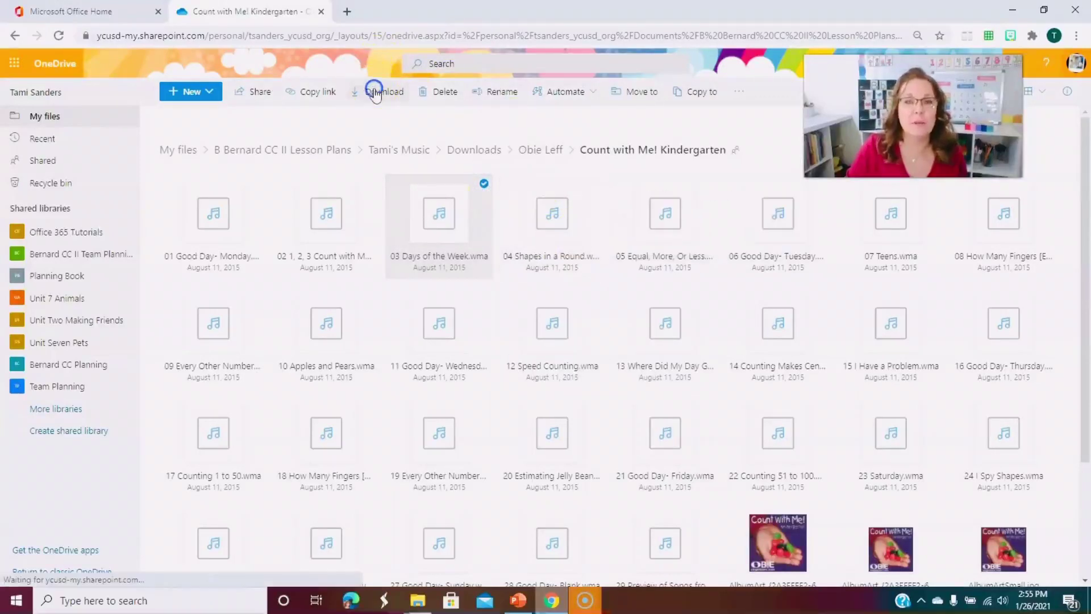
# Go back up to Tami's Music and select Days of the Week.mp3.
pyautogui.click(14, 36)
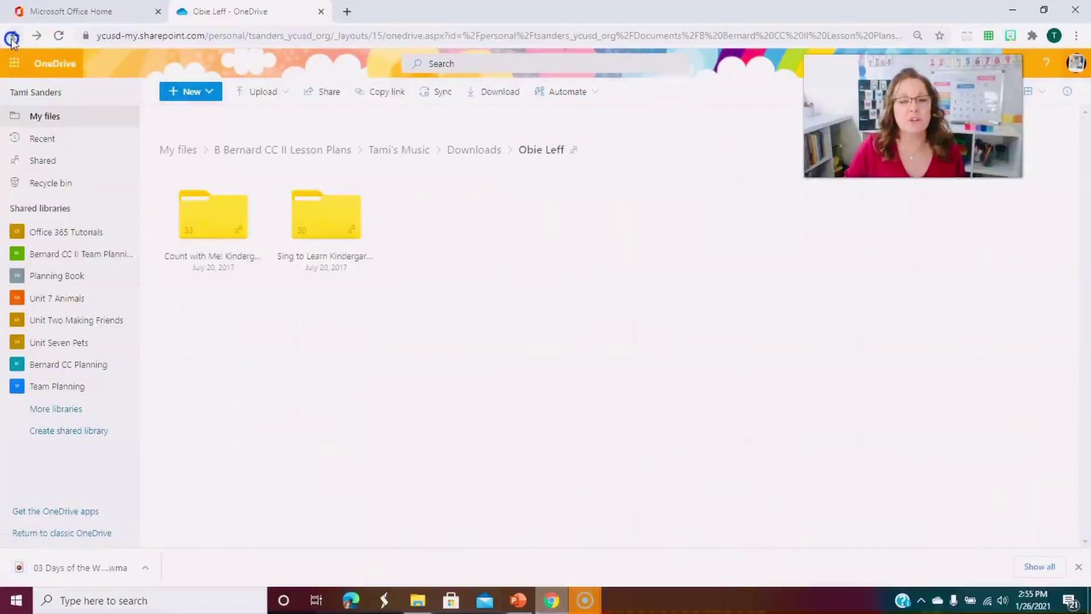
pyautogui.click(15, 36)
pyautogui.click(14, 35)
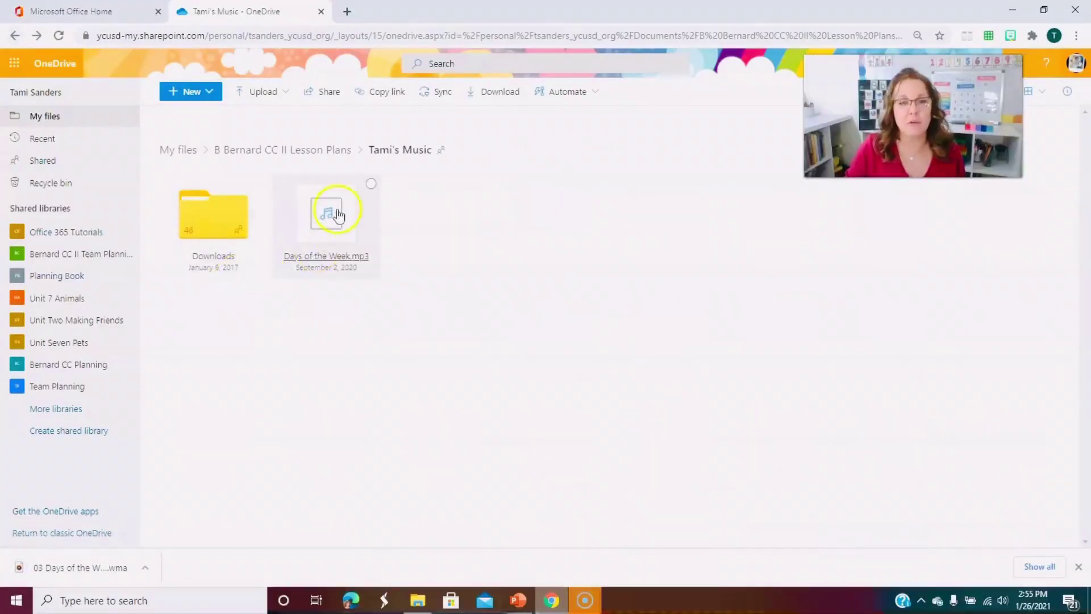
pyautogui.click(370, 183)
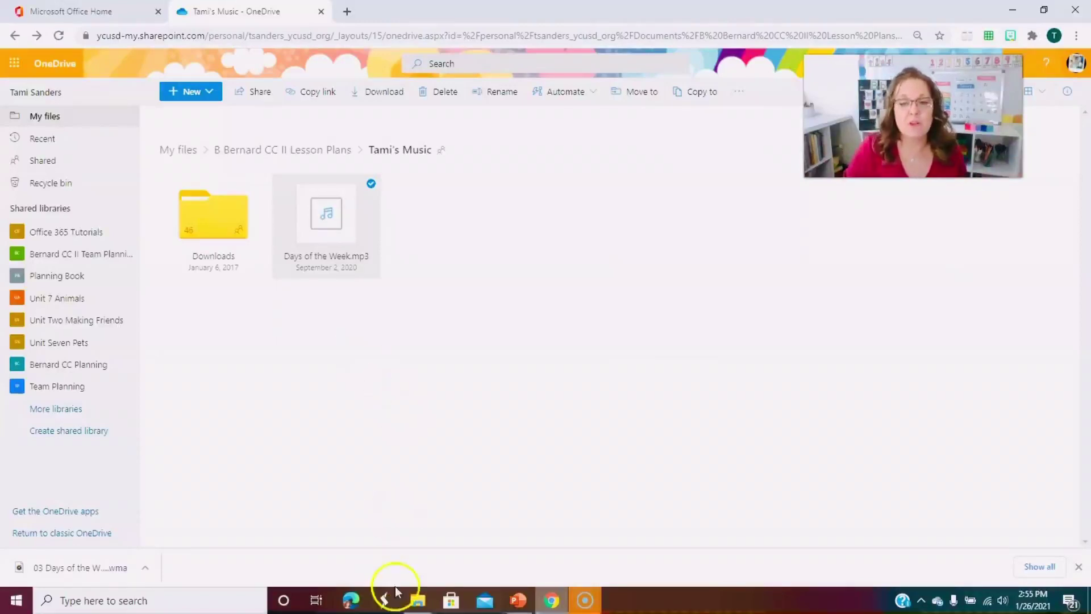
# Insert 03 Days of the Week from Downloads as audio and move it above the Yesterday arrow.
pyautogui.moveTo(518, 600)
pyautogui.click(529, 551)
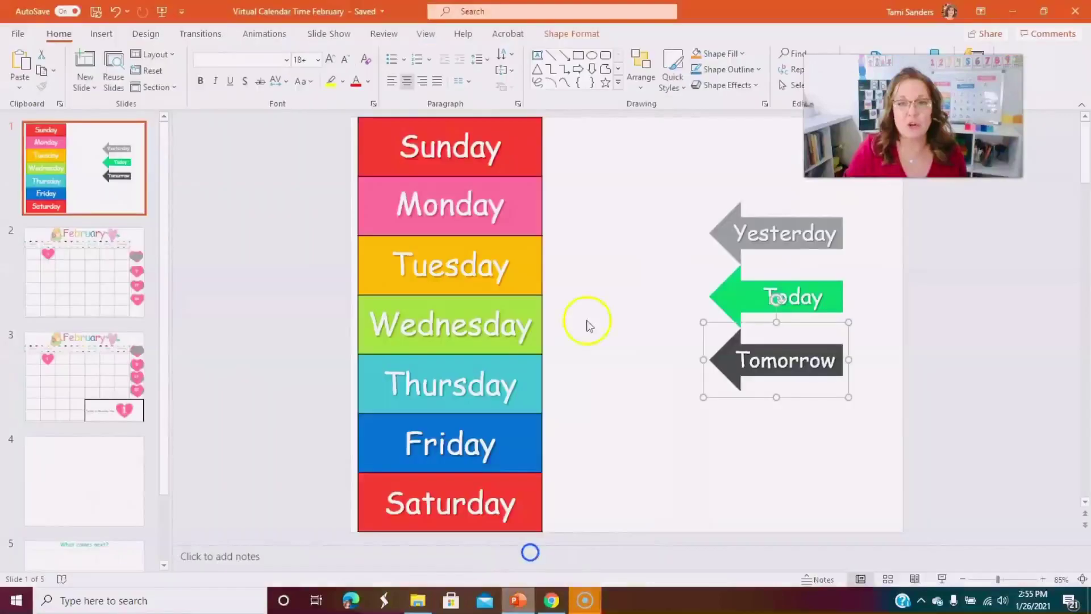
pyautogui.click(113, 35)
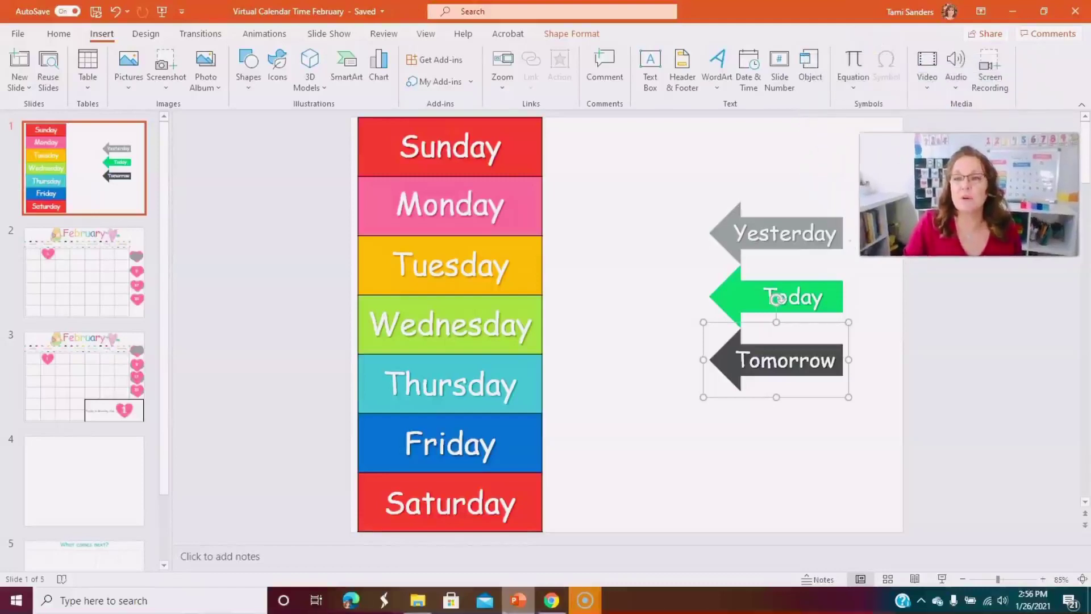
pyautogui.click(954, 67)
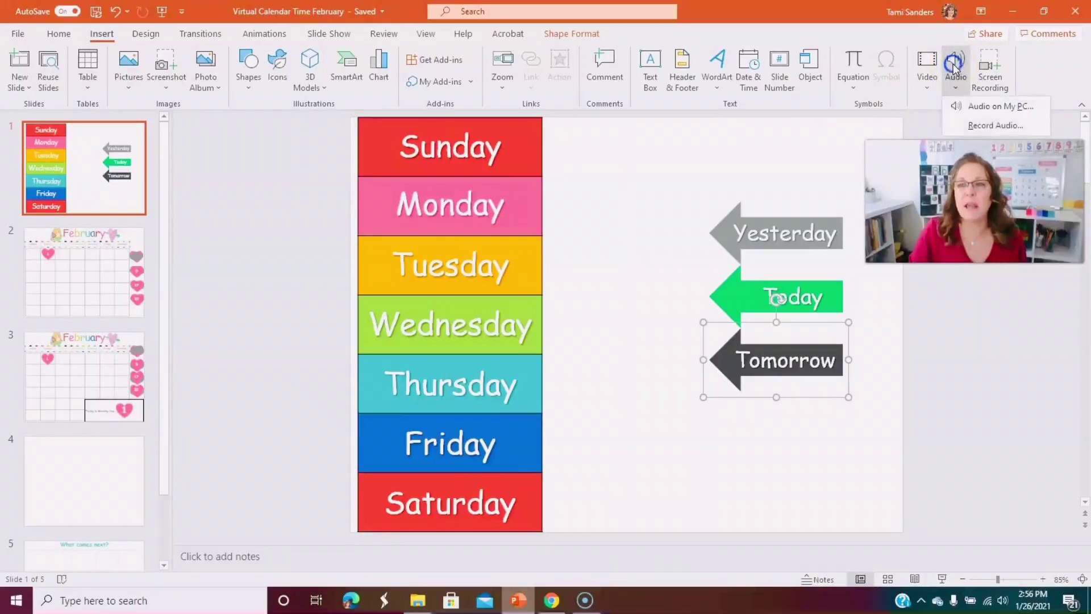
pyautogui.click(975, 108)
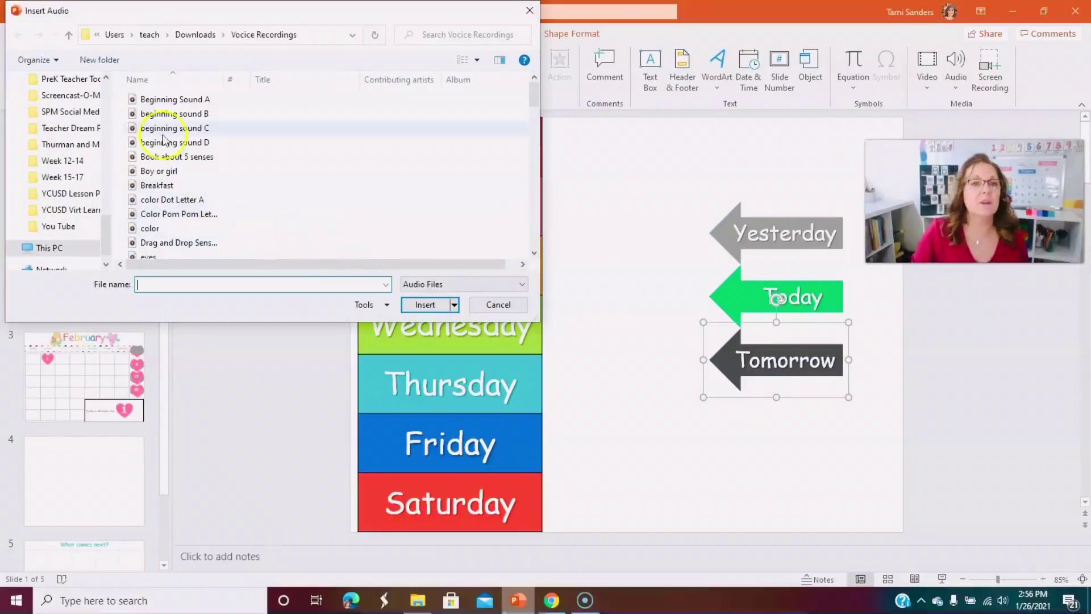
pyautogui.scroll(15, 67, 196)
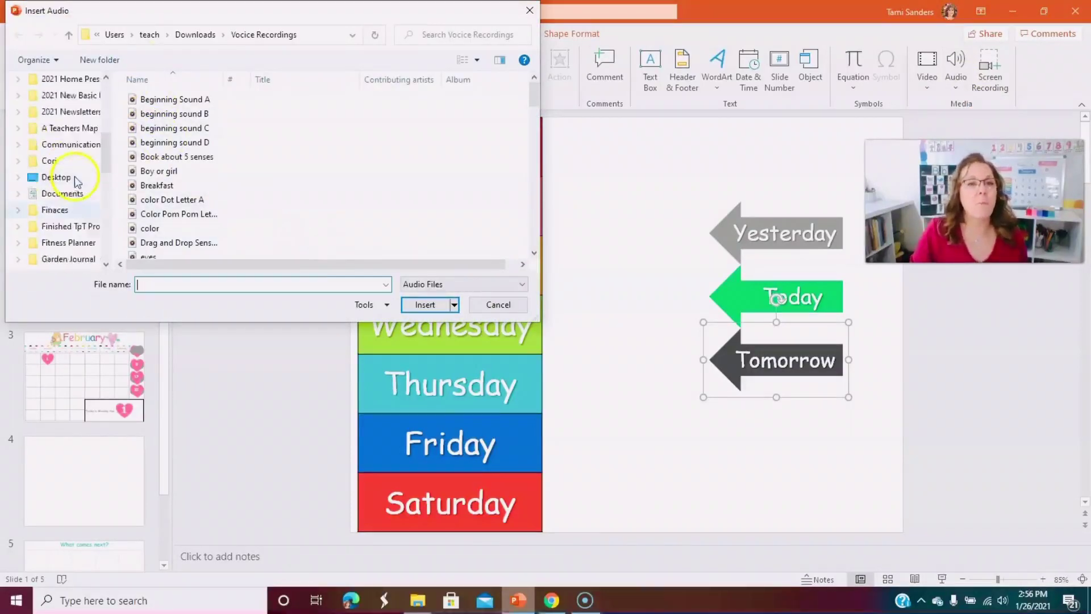
pyautogui.scroll(3, 79, 177)
pyautogui.click(69, 112)
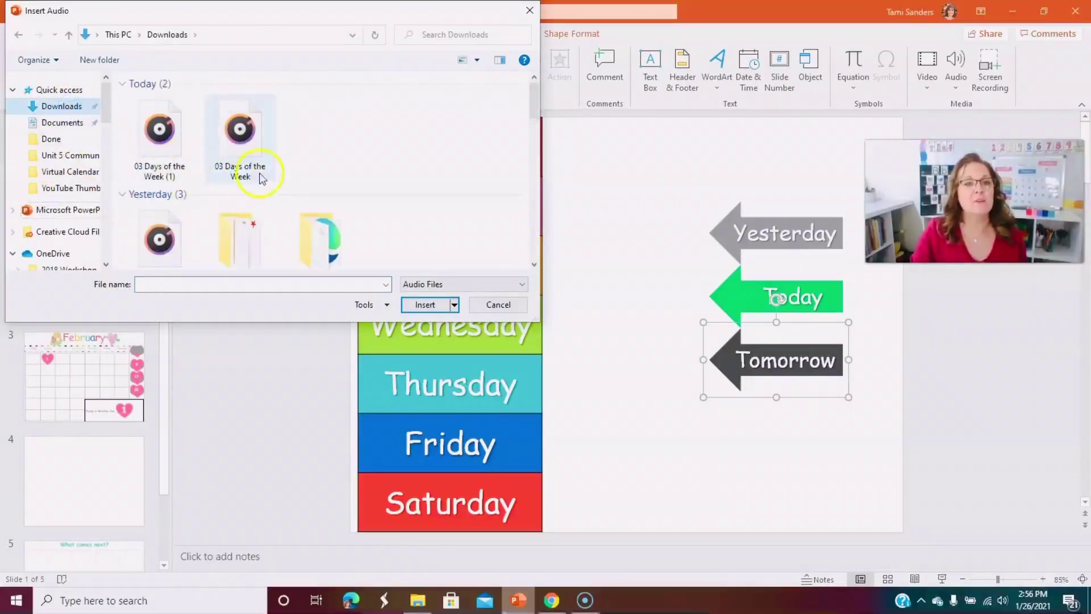
pyautogui.doubleClick(244, 132)
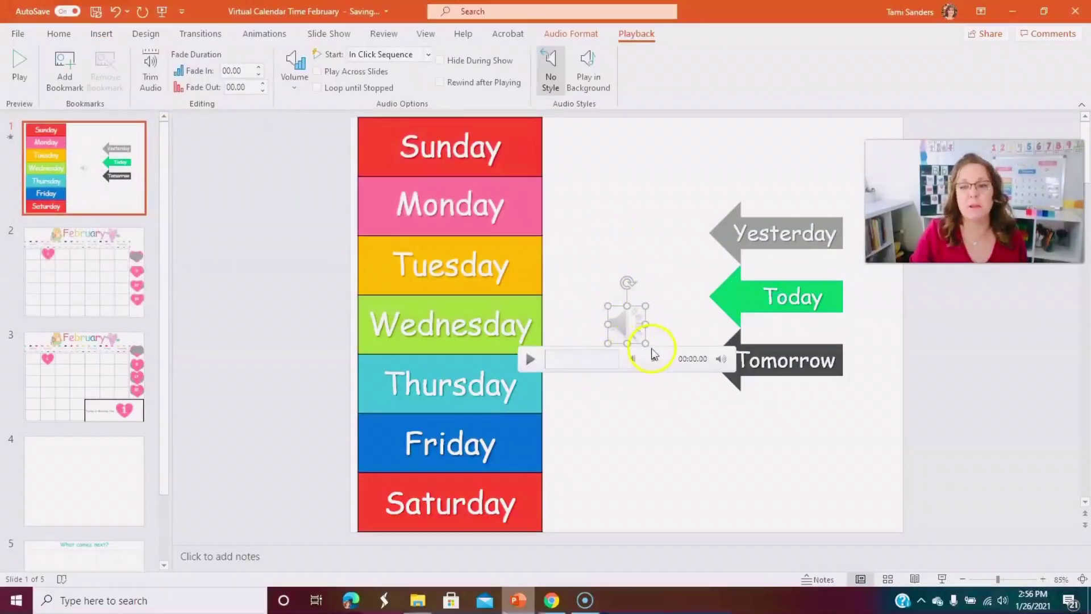
pyautogui.moveTo(641, 303); pyautogui.dragTo(759, 135)
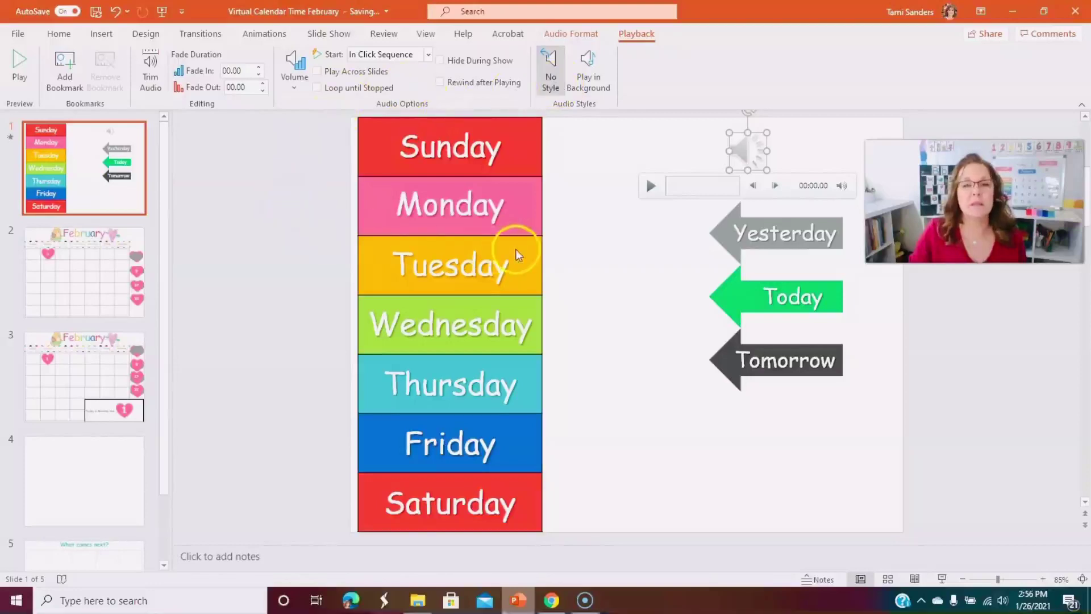
# Bring up the Insert ribbon options again.
pyautogui.click(102, 34)
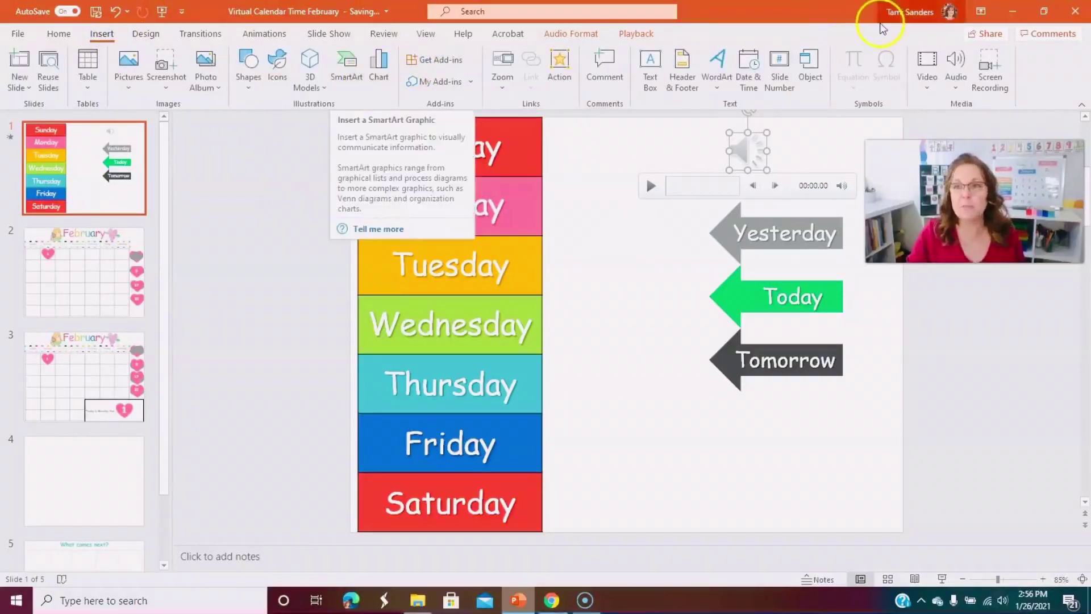
pyautogui.click(964, 70)
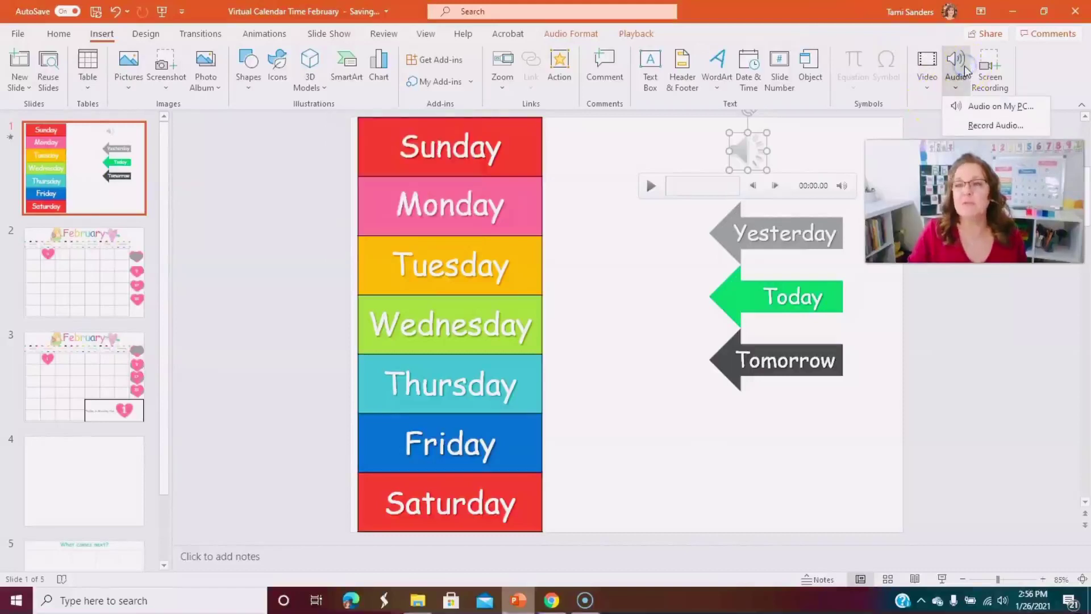
pyautogui.click(966, 108)
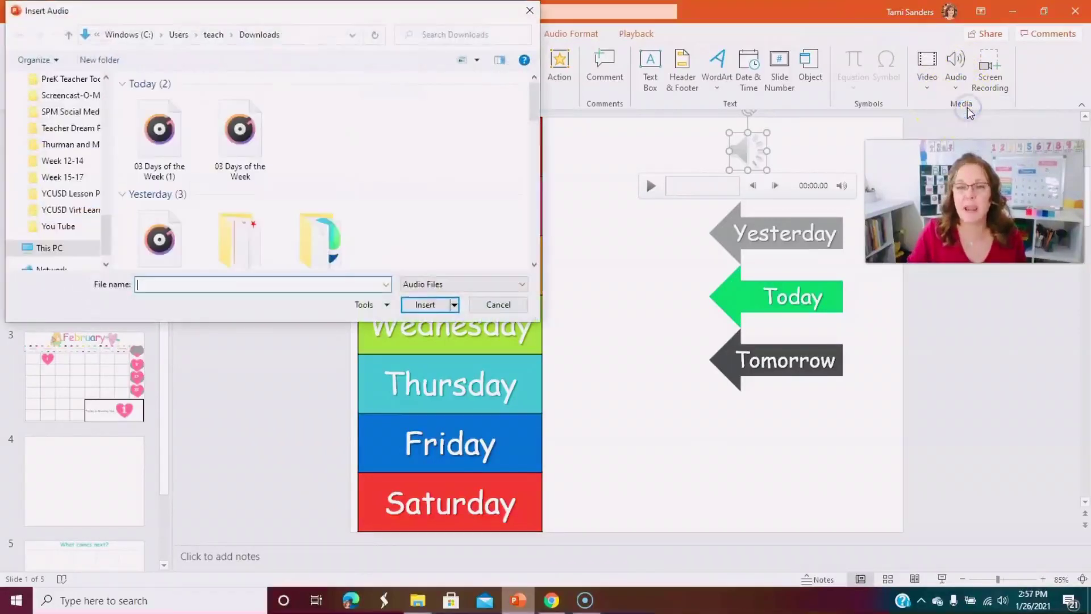
pyautogui.doubleClick(149, 196)
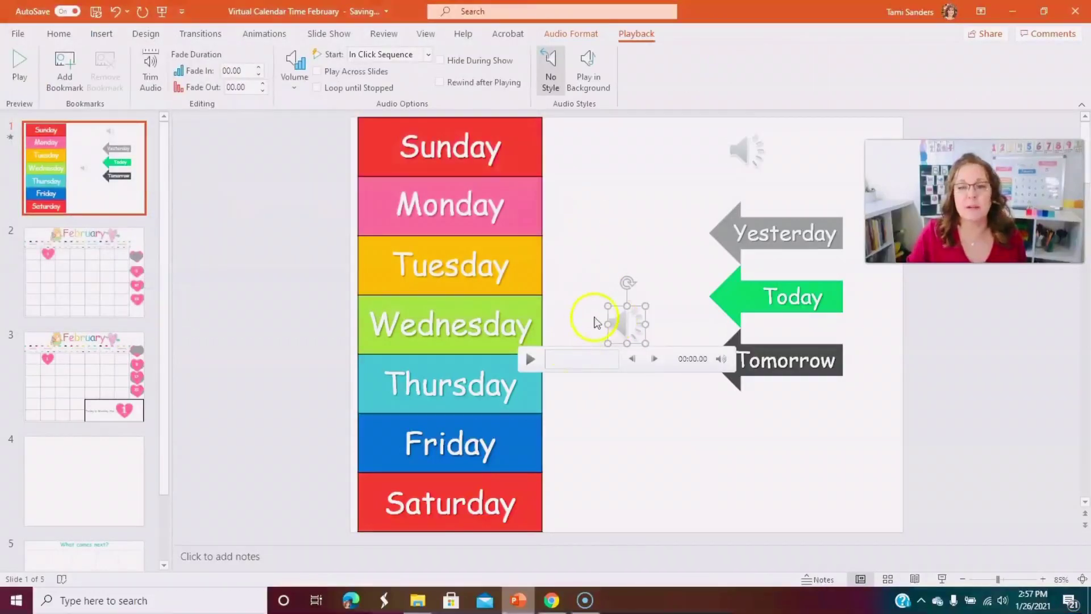
pyautogui.moveTo(614, 320); pyautogui.dragTo(772, 468)
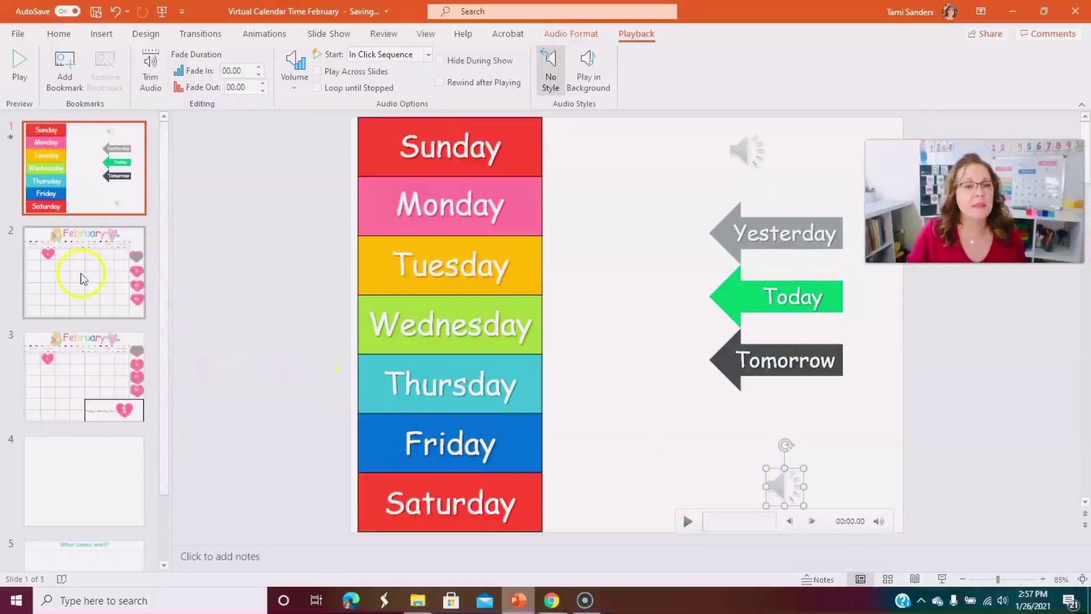
# Copy the pink 1 heart from the February calendar slide and return to blank slide 4.
pyautogui.click(72, 471)
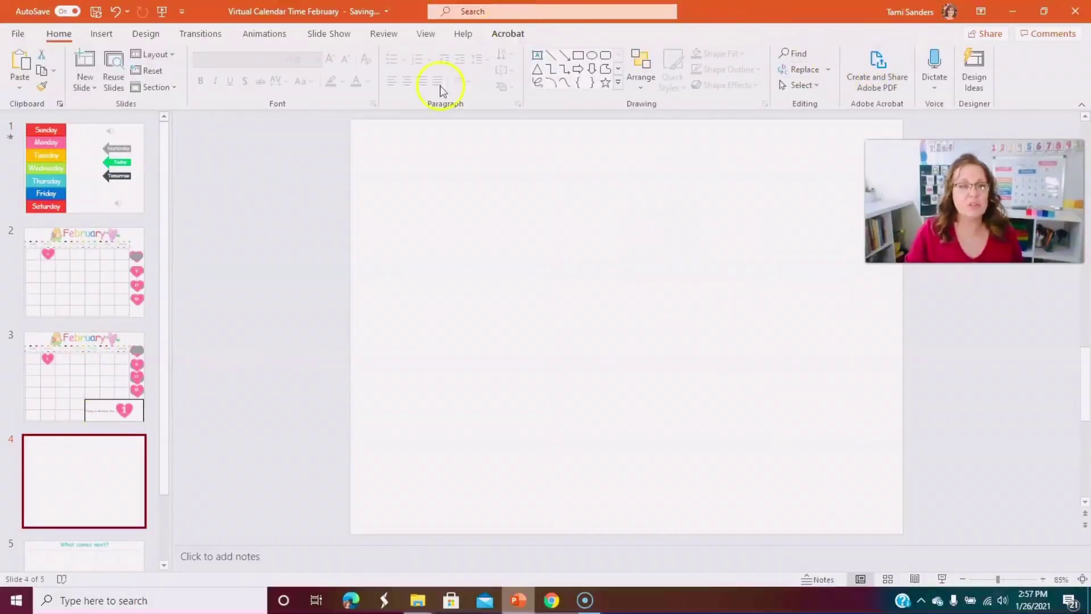
pyautogui.click(122, 249)
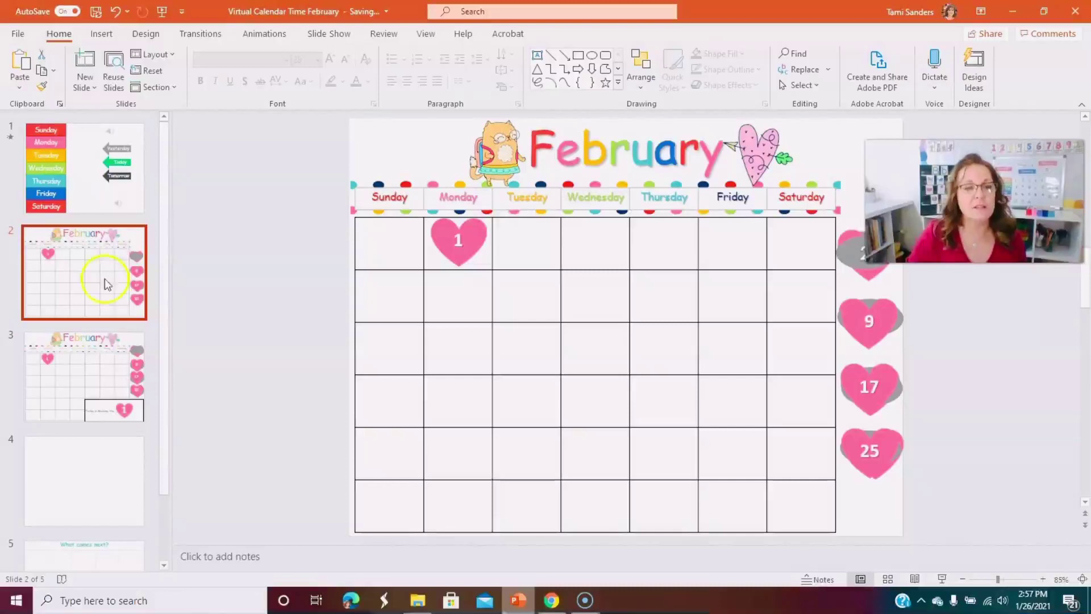
pyautogui.click(455, 226)
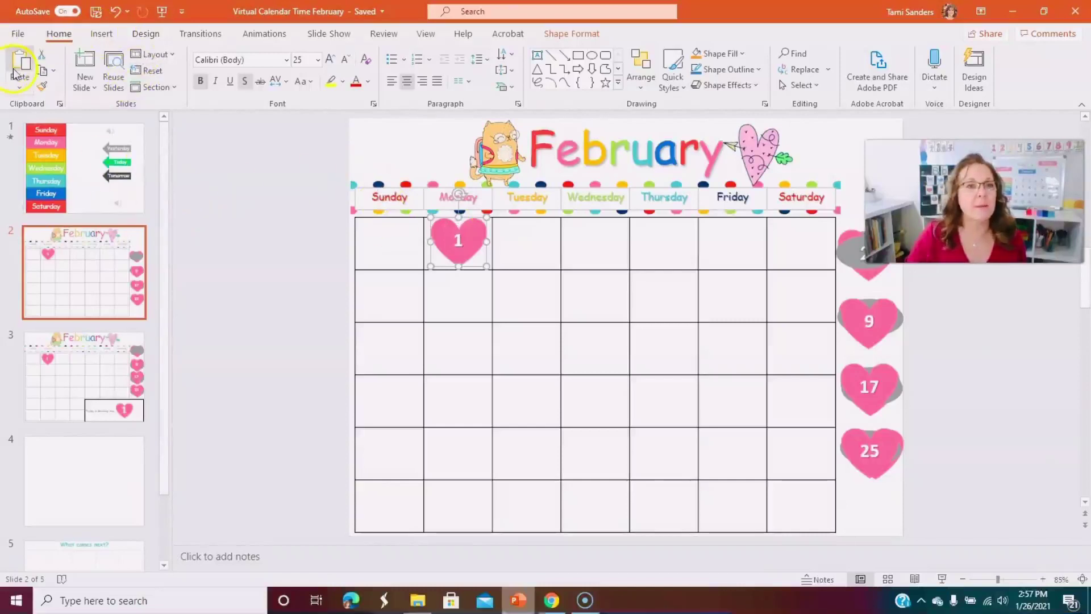
pyautogui.click(49, 450)
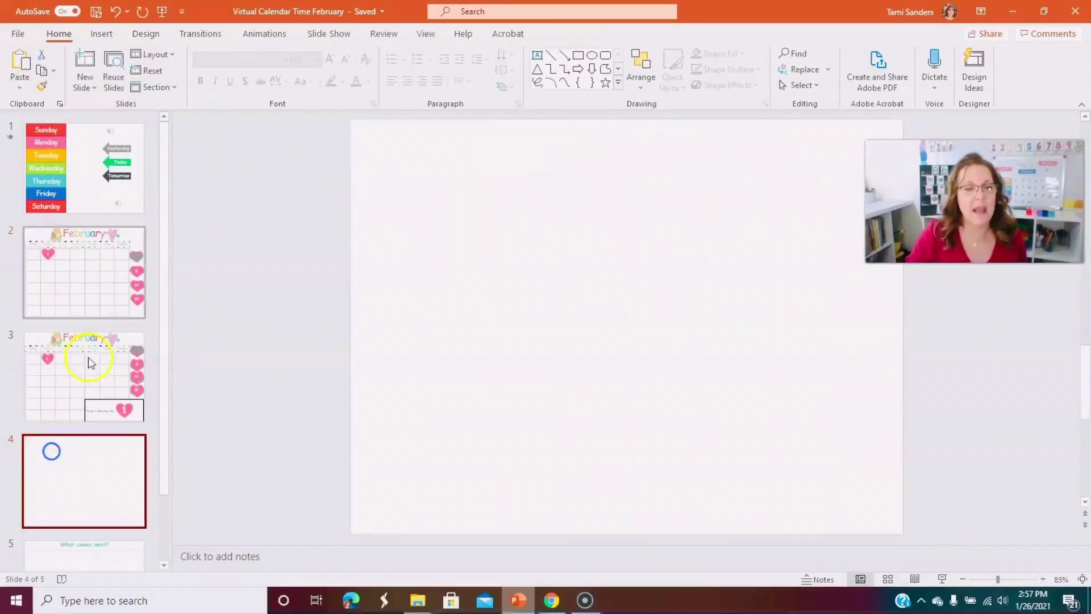
# Paste the heart onto slide 4, delete its 1, and move it to the lower left.
pyautogui.click(20, 64)
pyautogui.click(458, 237)
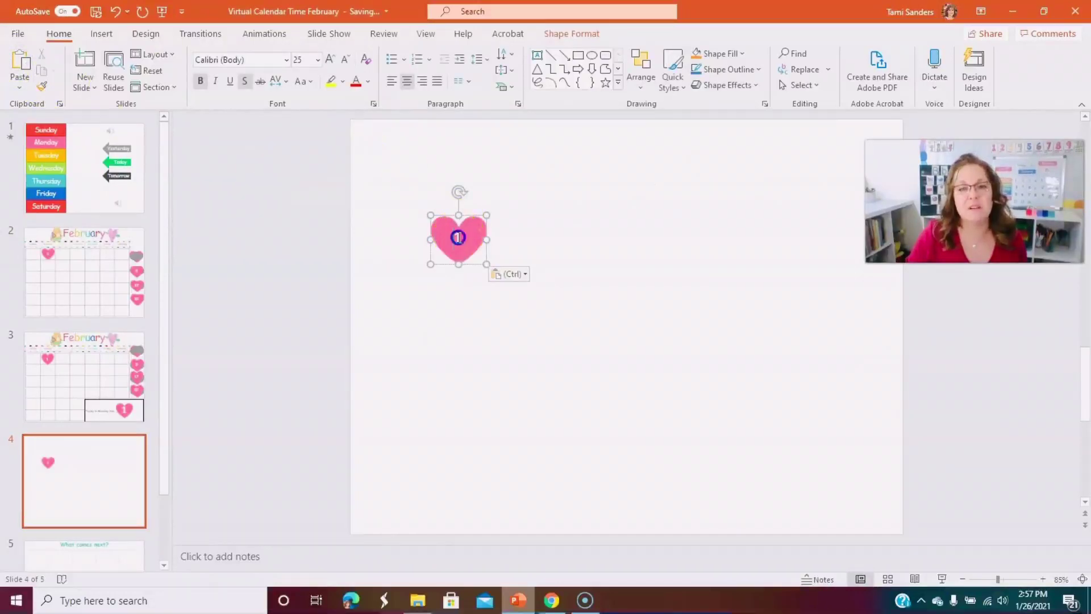
pyautogui.press('BackSpace')
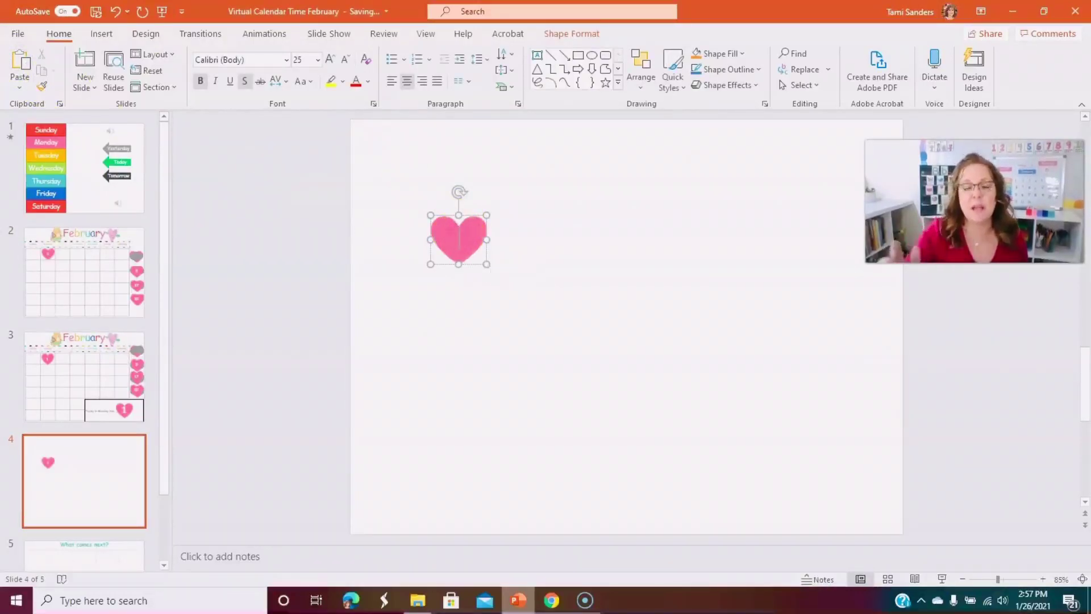
pyautogui.moveTo(460, 253); pyautogui.dragTo(417, 441)
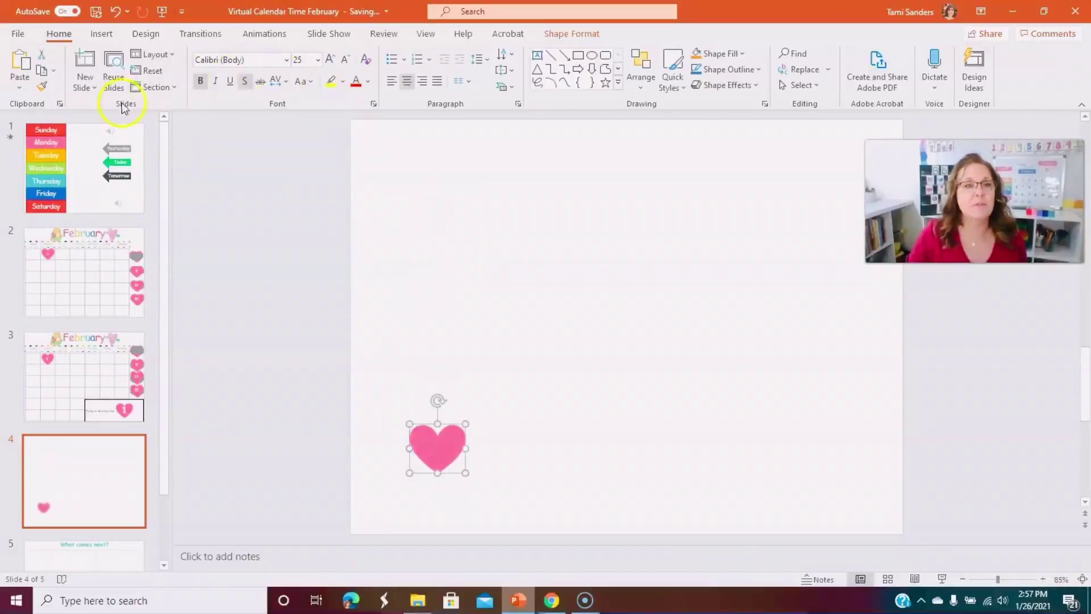
pyautogui.click(101, 33)
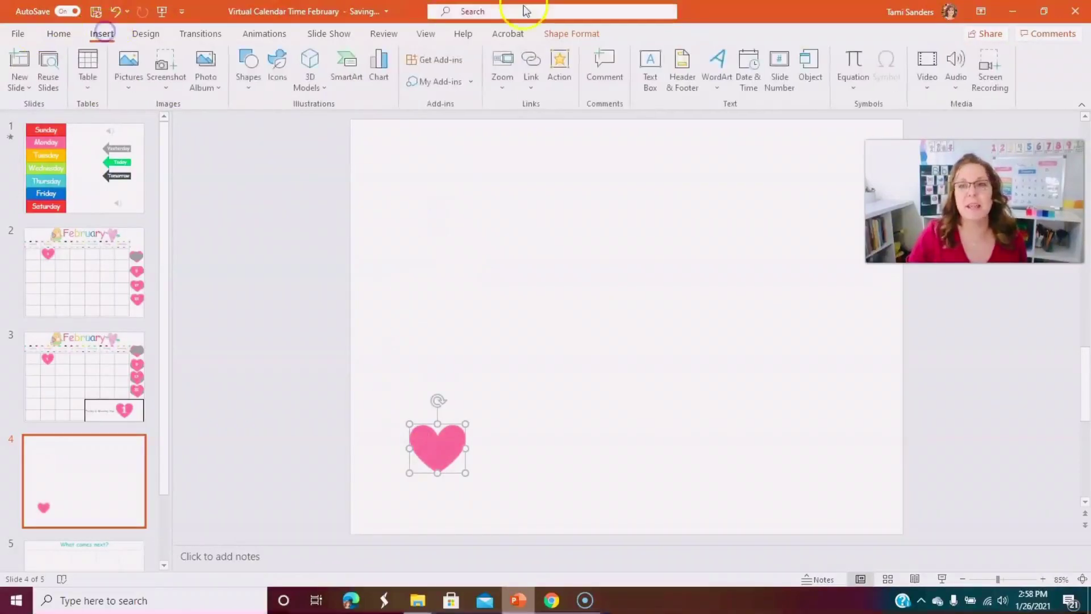
pyautogui.click(88, 71)
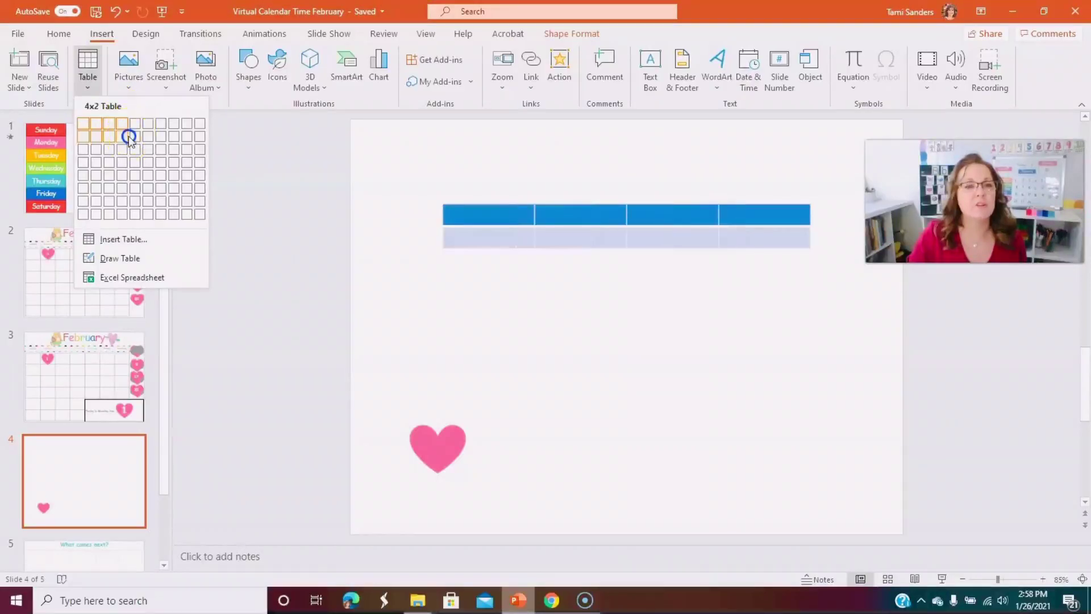
# Insert a 5×2 table and stretch it wide and tall across the top of slide 4.
pyautogui.click(135, 136)
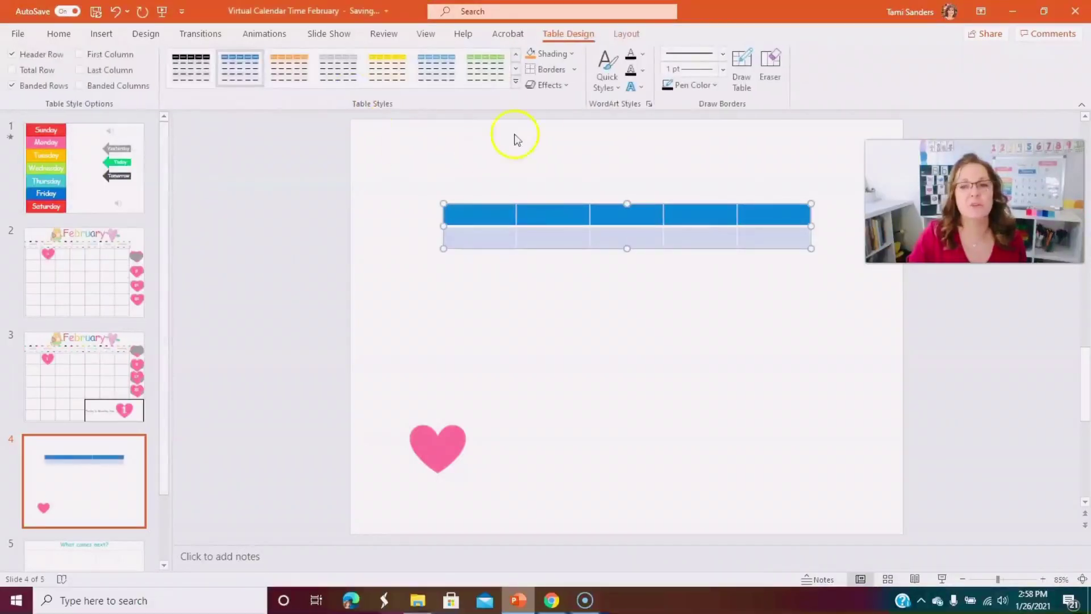
pyautogui.moveTo(494, 205); pyautogui.dragTo(434, 142)
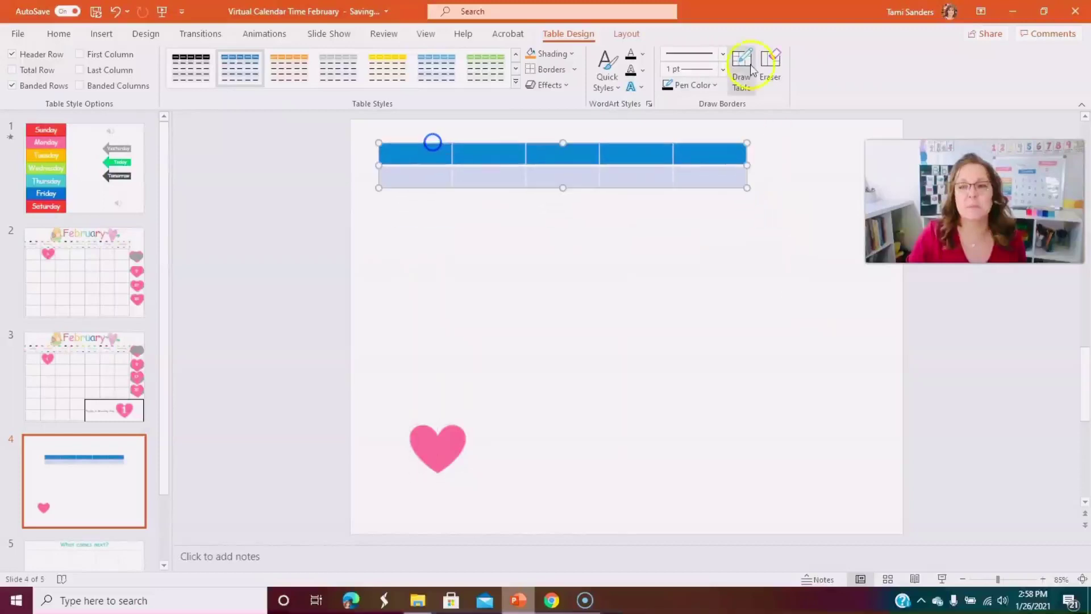
pyautogui.moveTo(742, 182); pyautogui.dragTo(864, 153)
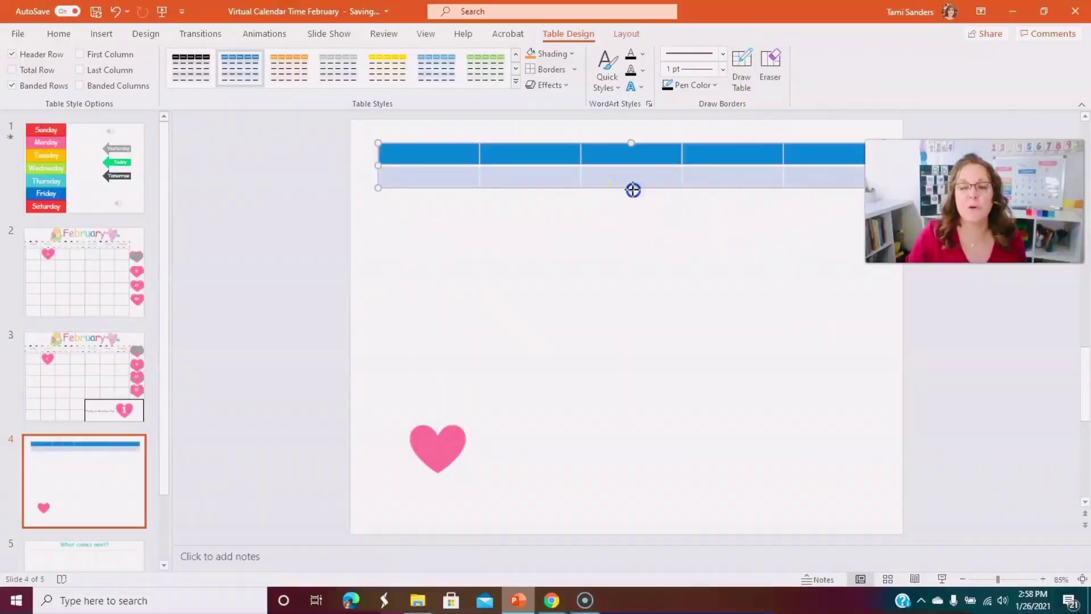
pyautogui.moveTo(630, 188); pyautogui.dragTo(624, 336)
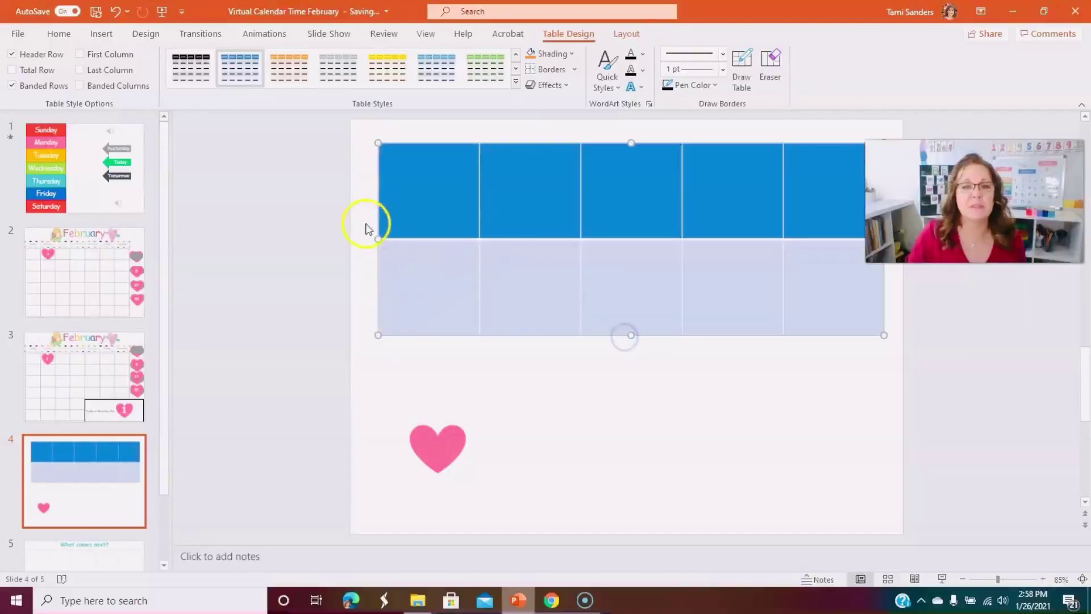
pyautogui.moveTo(376, 236); pyautogui.dragTo(360, 251)
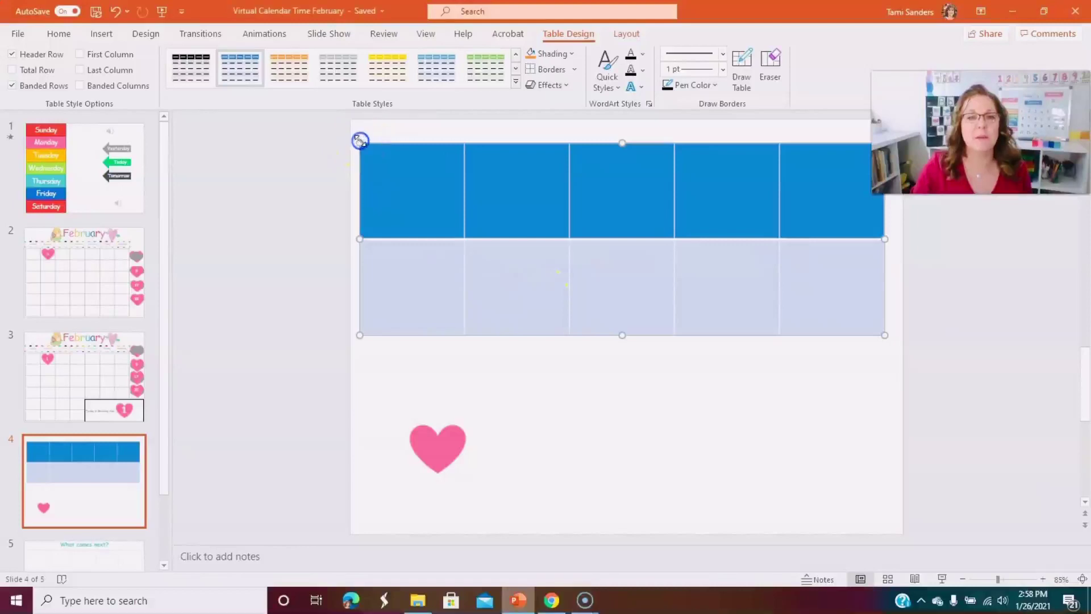
# Give the table No Fill shading and light grey All Borders, then select the pink heart.
pyautogui.click(572, 53)
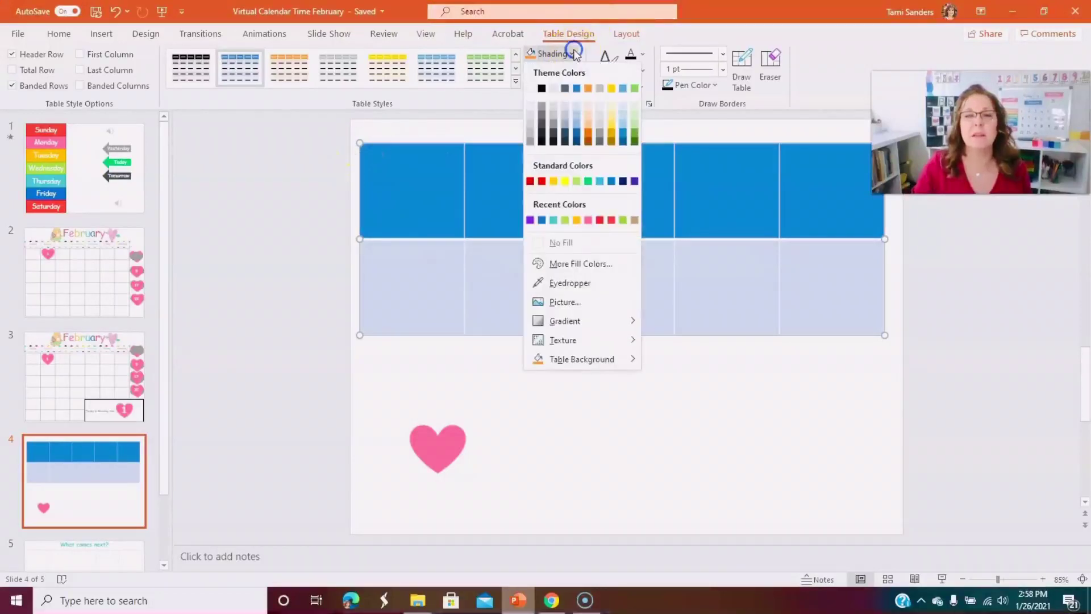
pyautogui.click(531, 243)
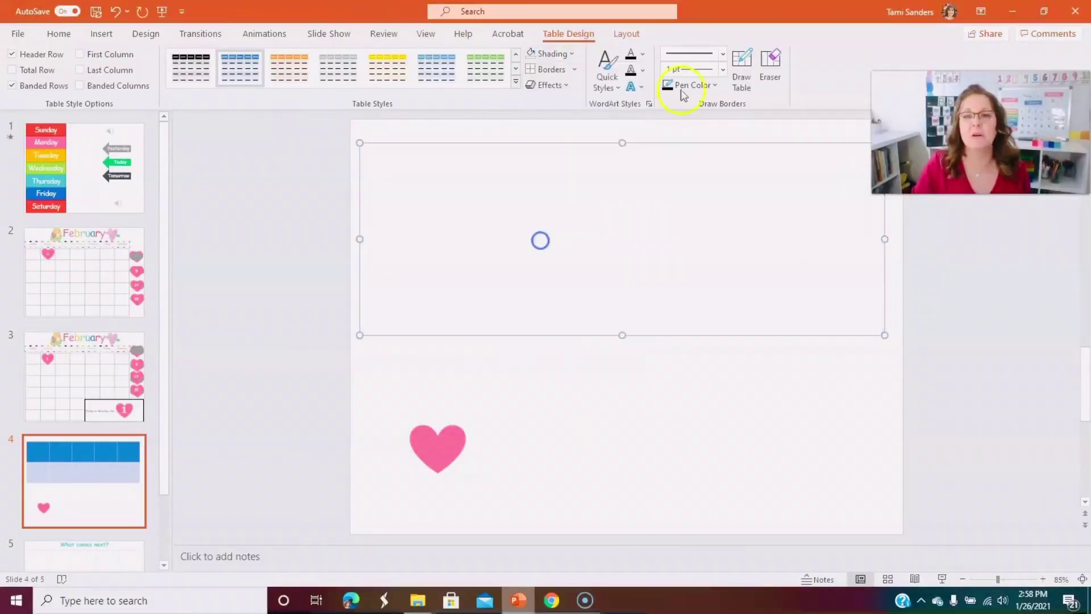
pyautogui.click(716, 85)
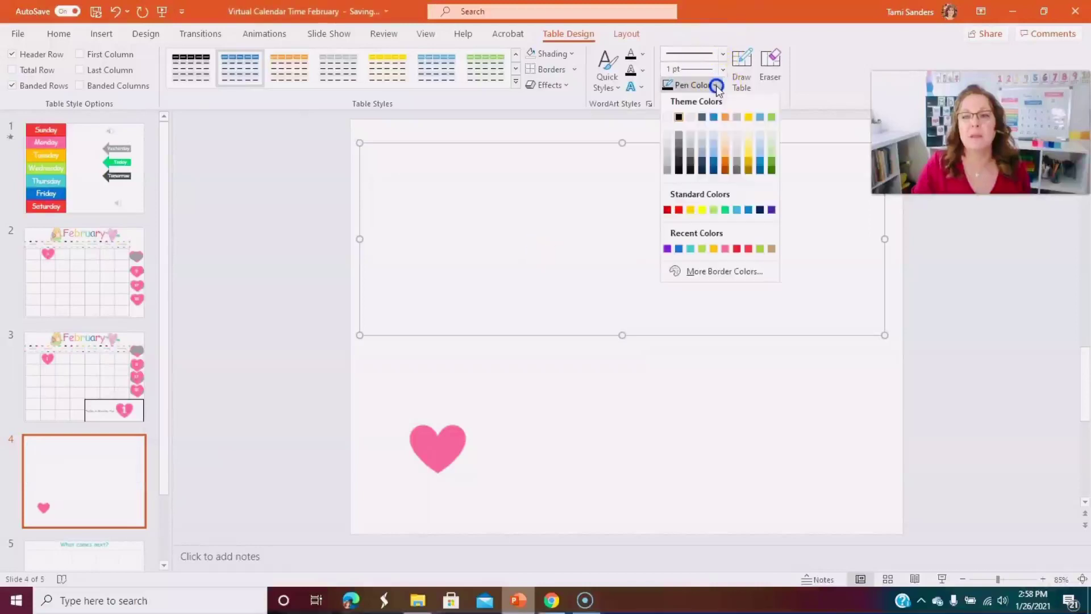
pyautogui.click(669, 162)
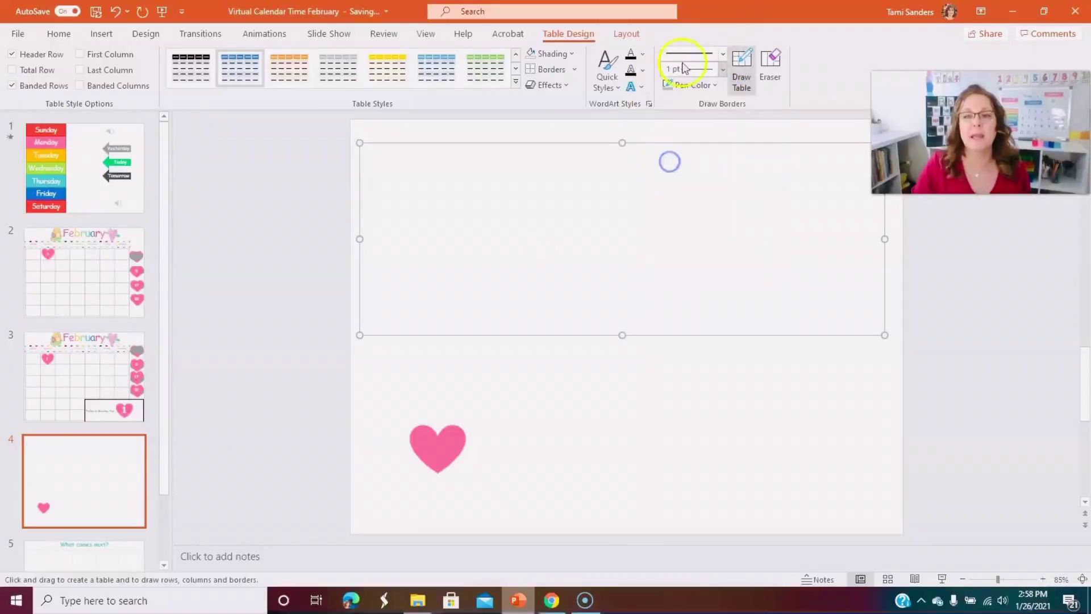
pyautogui.click(575, 69)
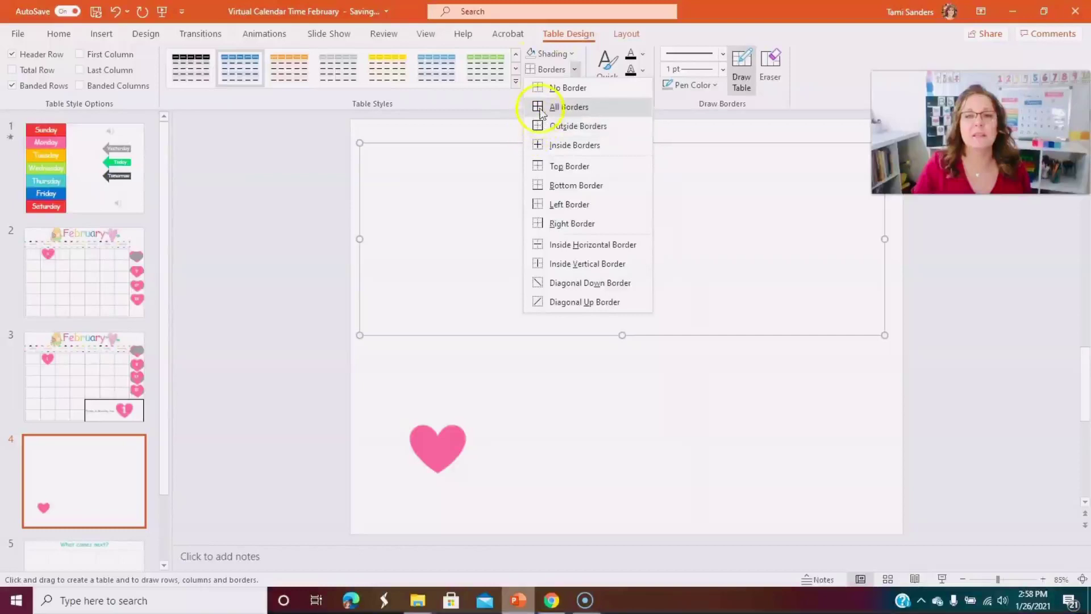
pyautogui.click(539, 107)
pyautogui.click(454, 443)
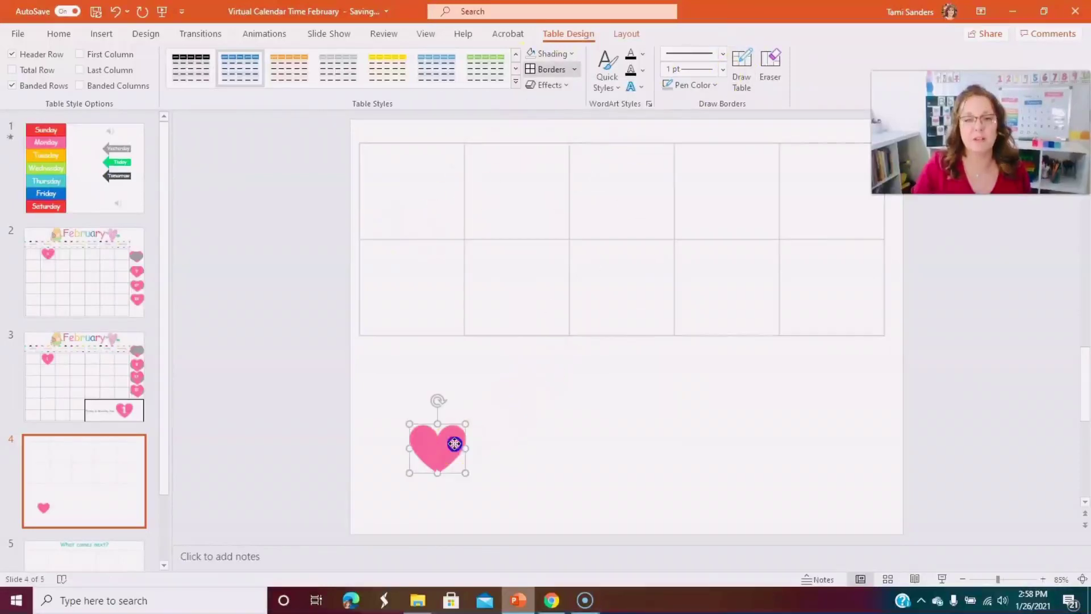